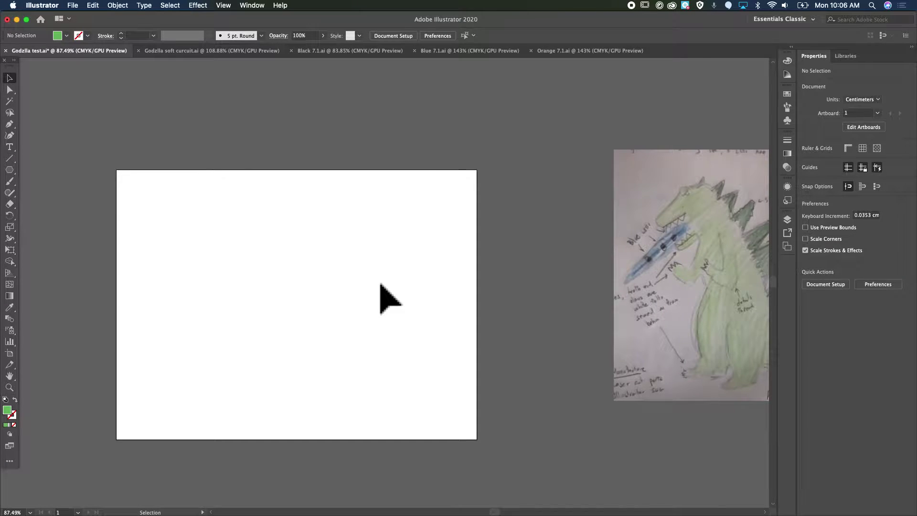
pyautogui.scroll(3, 380, 284)
pyautogui.hscroll(-2, 383, 283)
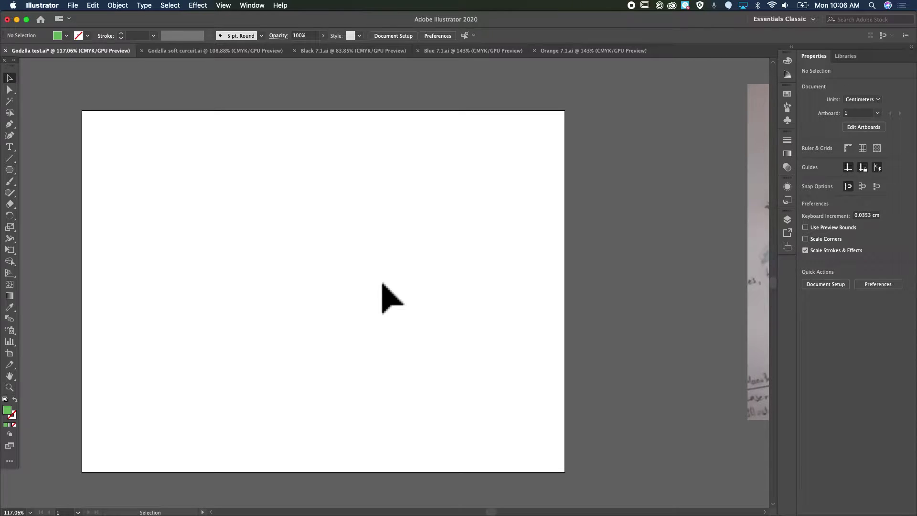
pyautogui.hscroll(2, 382, 284)
pyautogui.scroll(-3, 355, 316)
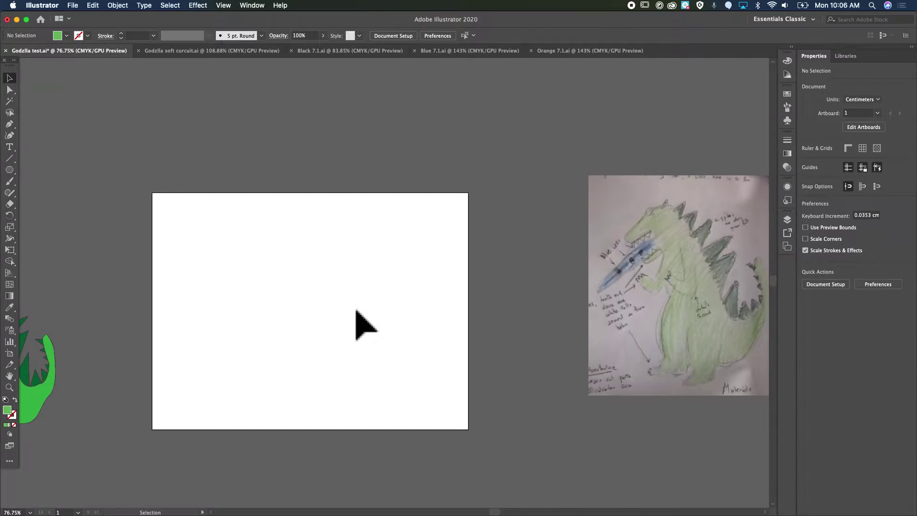
# - Switch to the browser, open the G7 Soft Circuits Portfolio slide with the Godzilla sketch, and capture a screenshot of the drawing
pyautogui.hotkey('ctrl', 'Right')
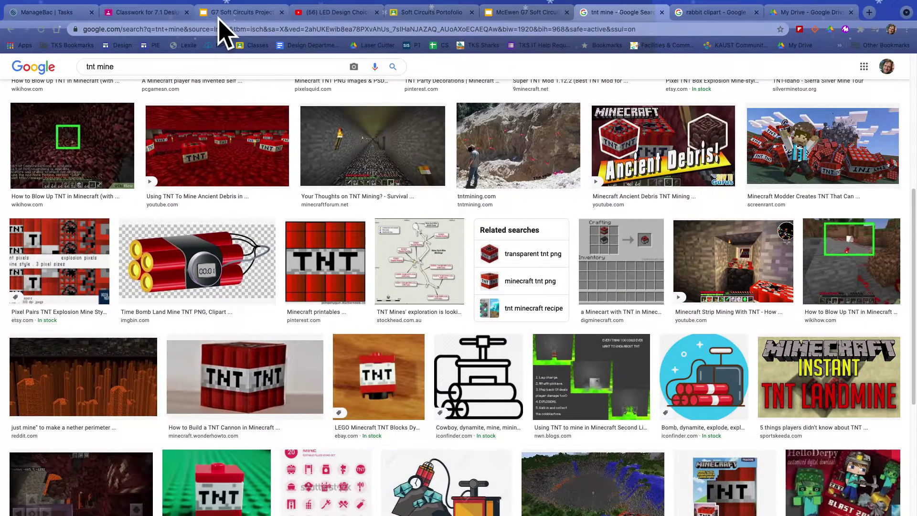
pyautogui.click(227, 15)
pyautogui.scroll(-15, 78, 364)
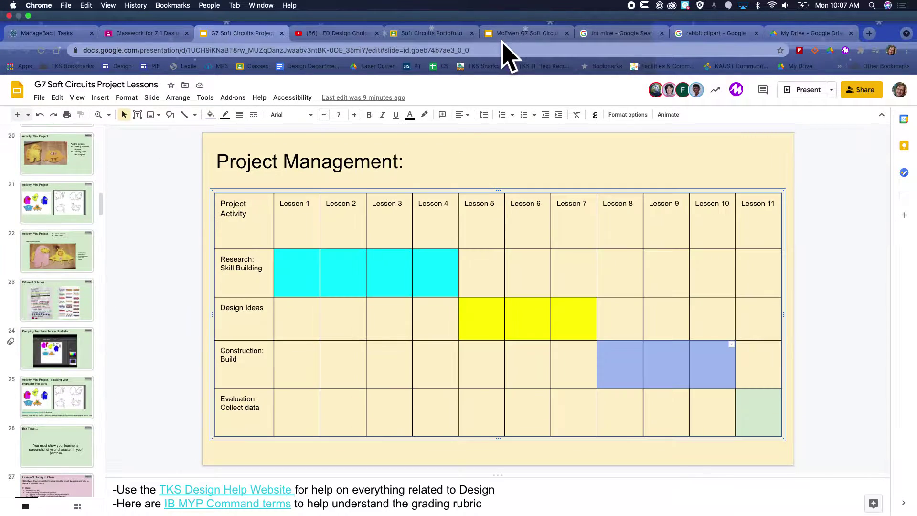
pyautogui.click(510, 12)
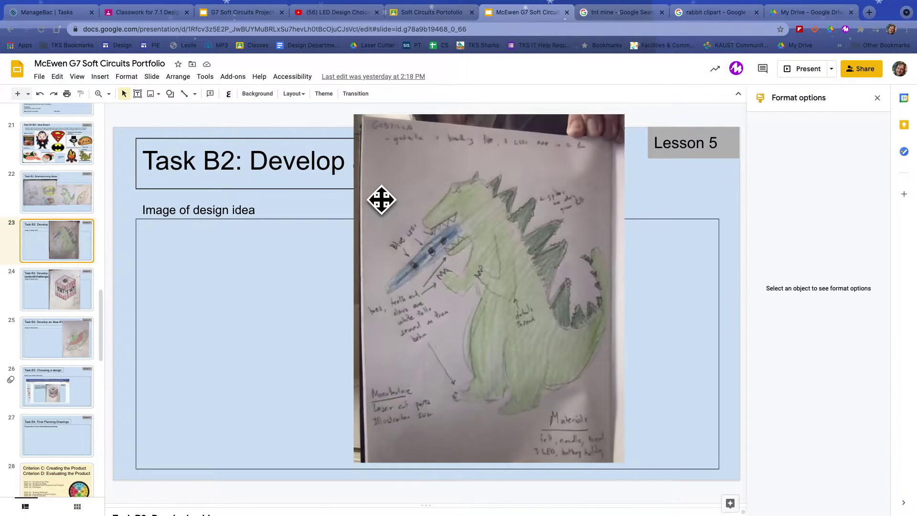
pyautogui.click(459, 200)
pyautogui.press('super+shift+4')
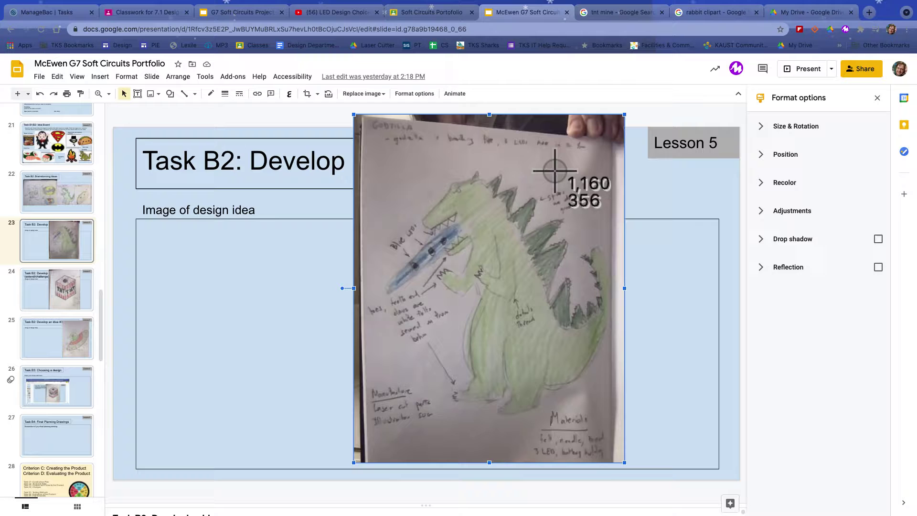
pyautogui.moveTo(367, 146); pyautogui.dragTo(623, 424)
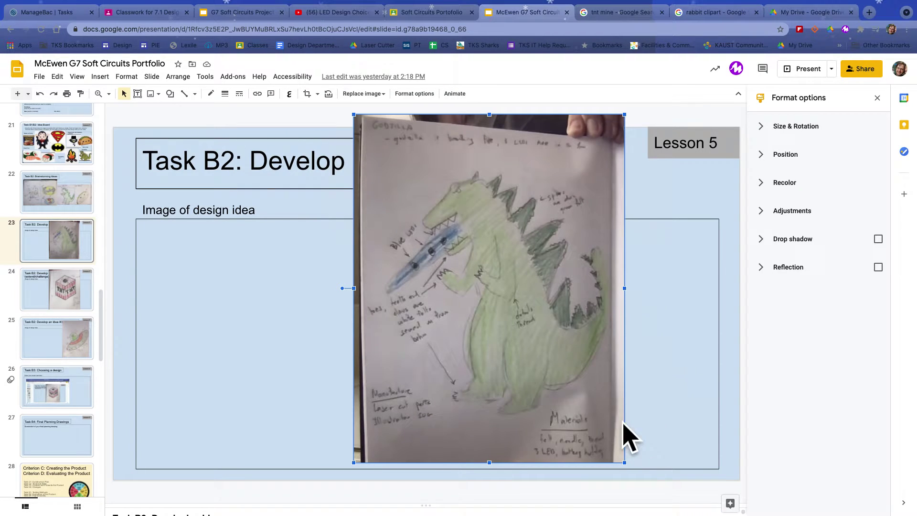
# - Return to Illustrator and move the Godzilla sketch image onto the left part of the artboard, then deselect it
pyautogui.hotkey('ctrl', 'Left')
pyautogui.moveTo(665, 266); pyautogui.dragTo(258, 297)
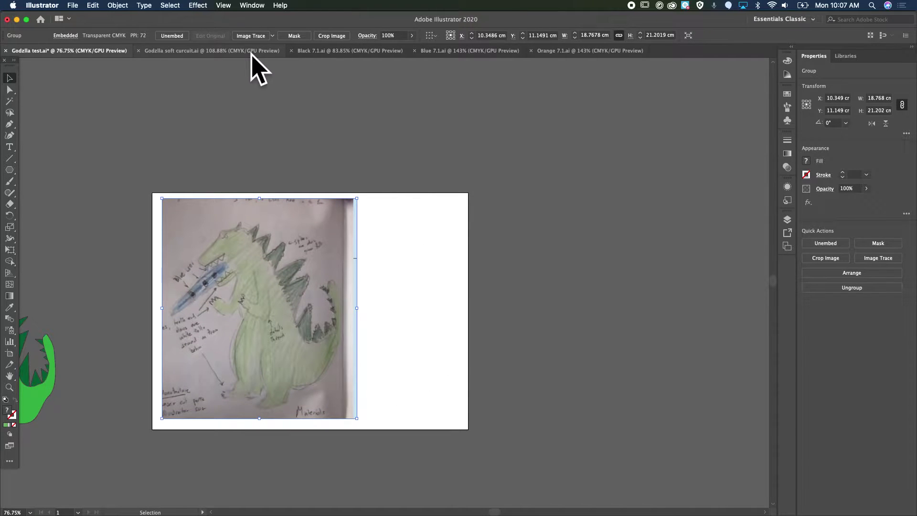
pyautogui.click(282, 86)
# - Open artboard editing from the document setup, check the artboard's width and height, and exit artboard editing
pyautogui.click(72, 5)
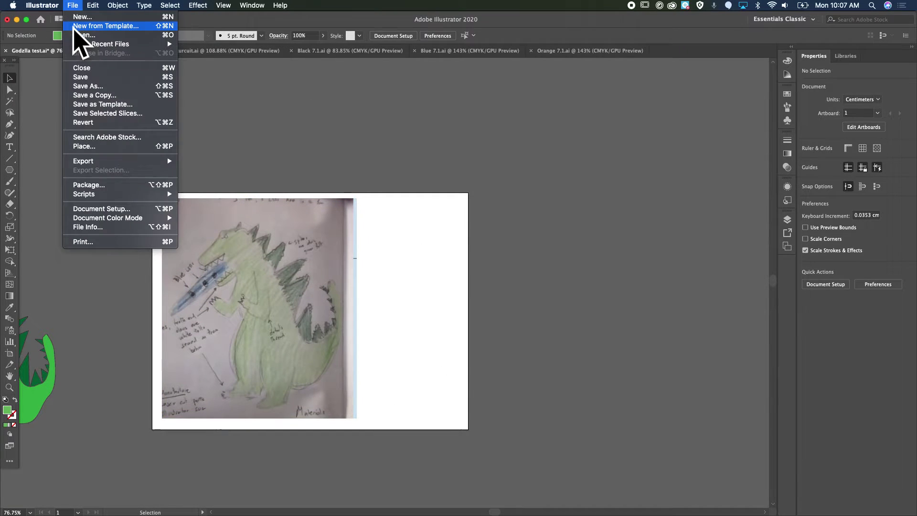
pyautogui.click(111, 209)
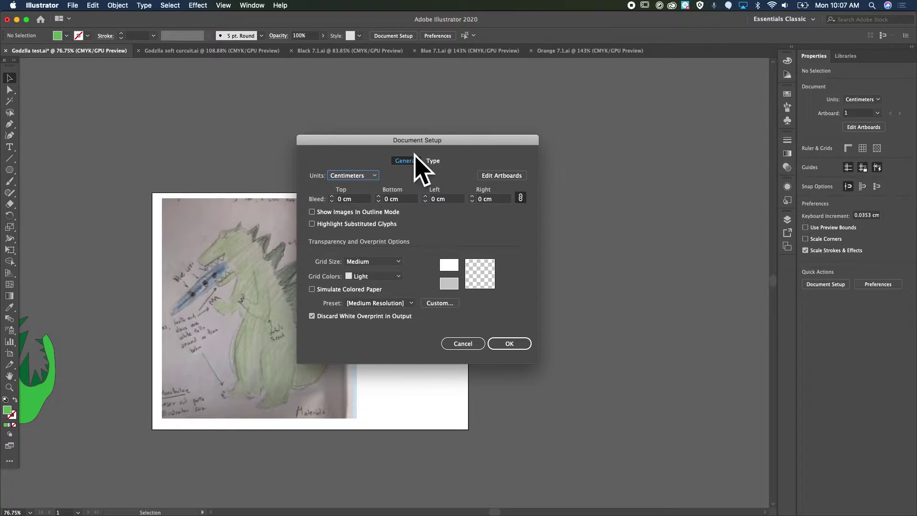
pyautogui.click(502, 176)
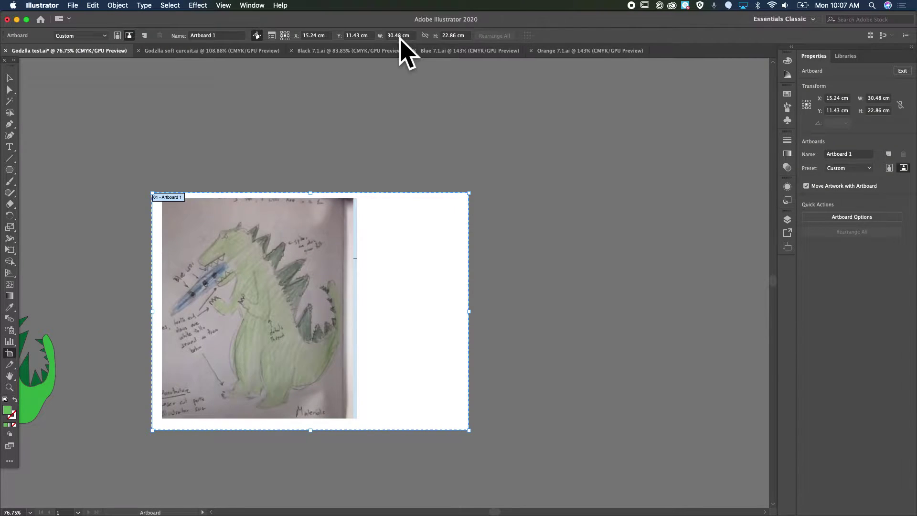
pyautogui.click(9, 77)
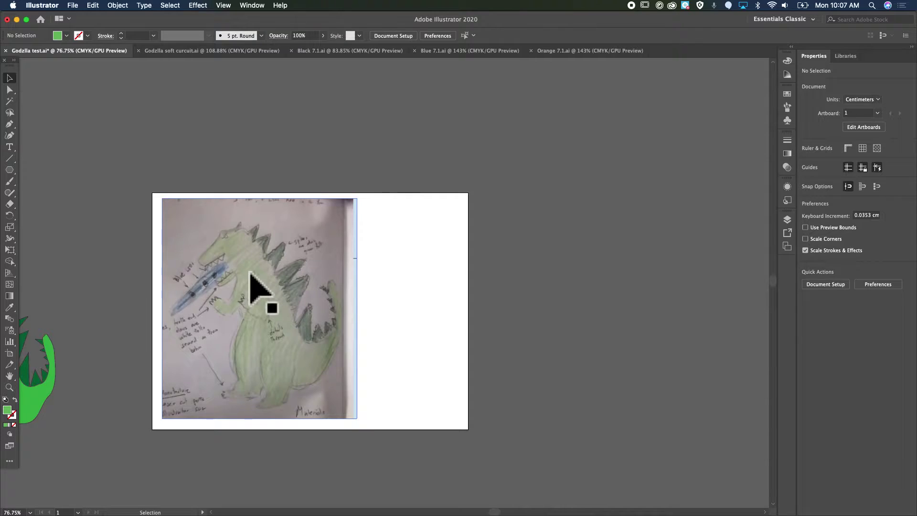
# - Move the coloured Godzilla group from beside the artboard onto the sketch image
pyautogui.hscroll(-1, 202, 261)
pyautogui.hscroll(-5, 203, 262)
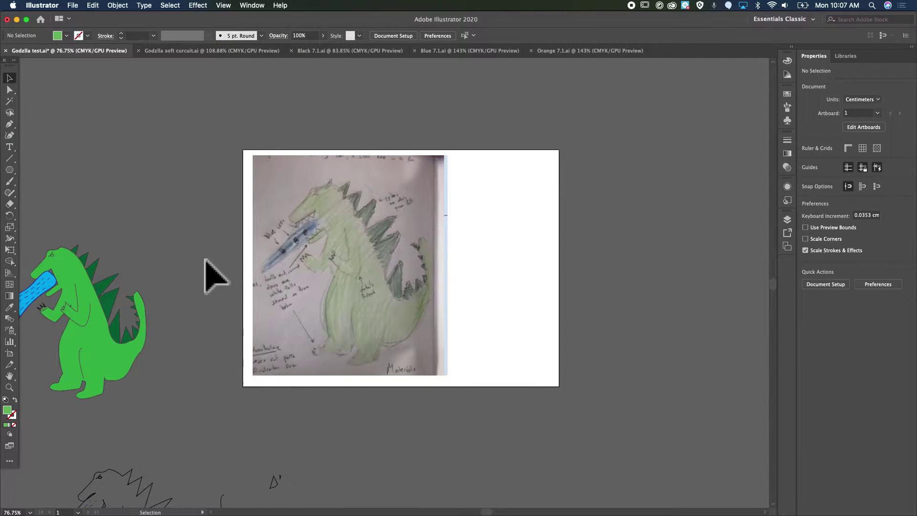
pyautogui.hscroll(-1, 205, 260)
pyautogui.scroll(1, 206, 260)
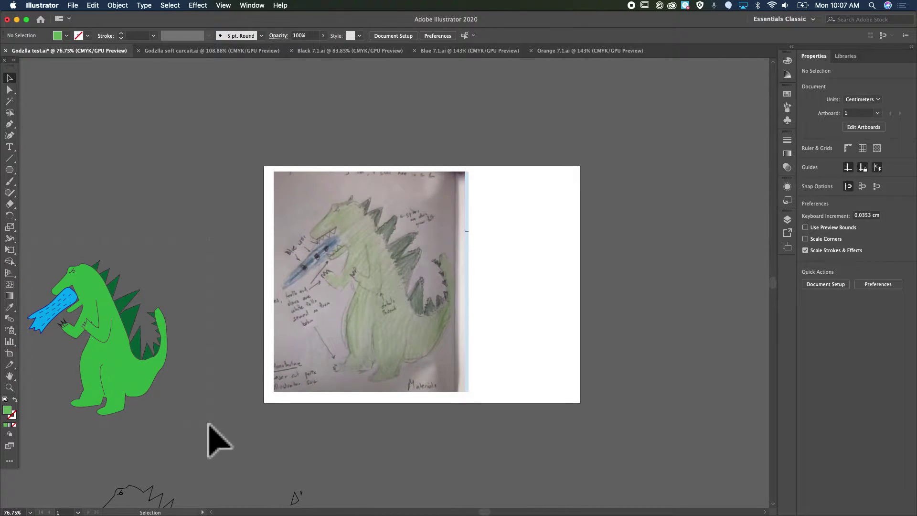
pyautogui.click(132, 377)
pyautogui.moveTo(133, 378)
pyautogui.mouseDown()
pyautogui.moveTo(403, 340)
pyautogui.moveTo(398, 312)
pyautogui.mouseUp()
pyautogui.click(118, 5)
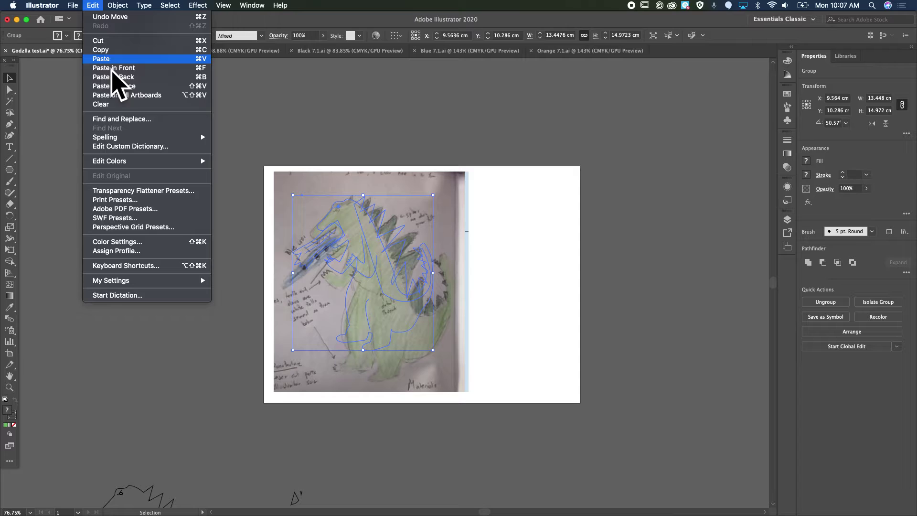
pyautogui.moveTo(133, 68)
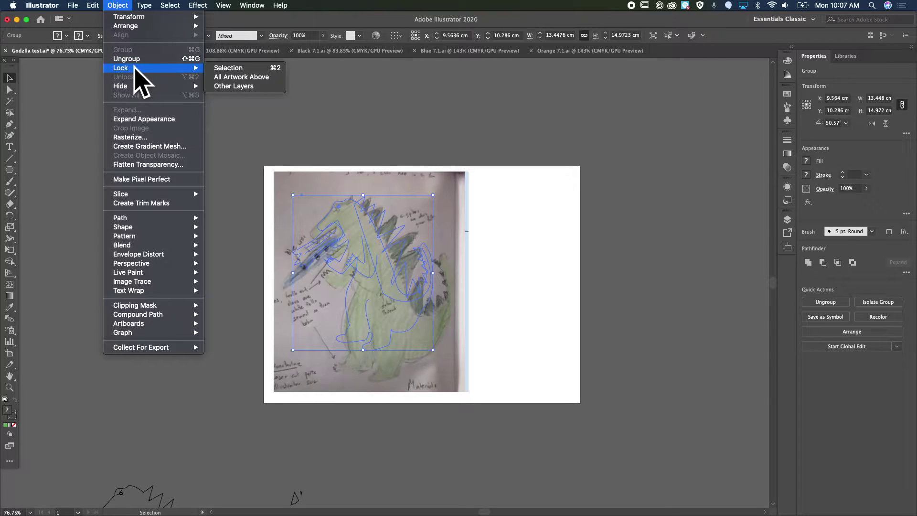
pyautogui.click(296, 143)
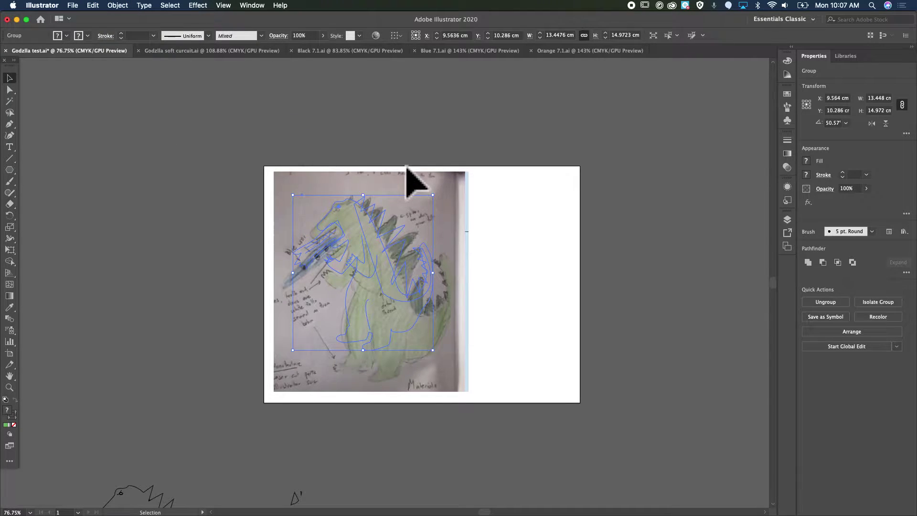
# - Move the sketch image off the left side of the artboard and place the Godzilla group in the artboard's upper-left corner
pyautogui.moveTo(414, 191)
pyautogui.mouseDown()
pyautogui.moveTo(419, 198)
pyautogui.moveTo(205, 201)
pyautogui.moveTo(103, 185)
pyautogui.mouseUp()
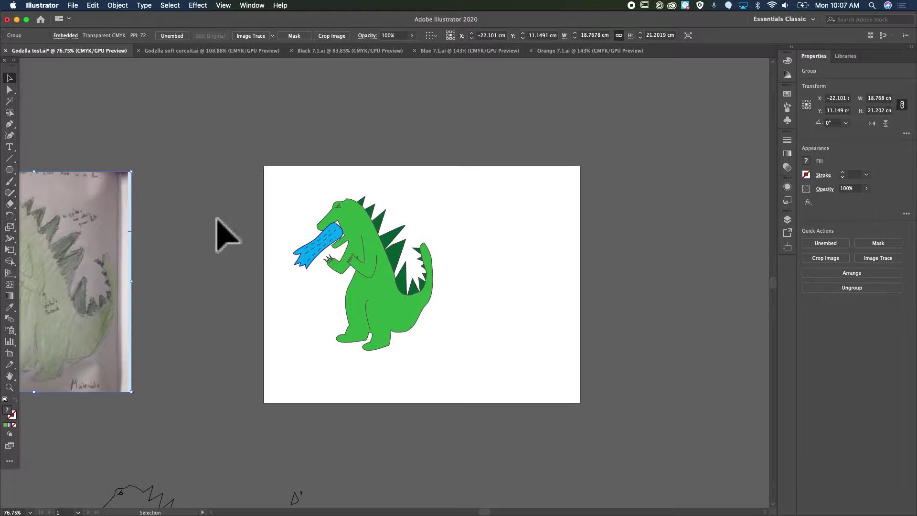
pyautogui.click(369, 282)
pyautogui.moveTo(406, 296); pyautogui.dragTo(385, 271)
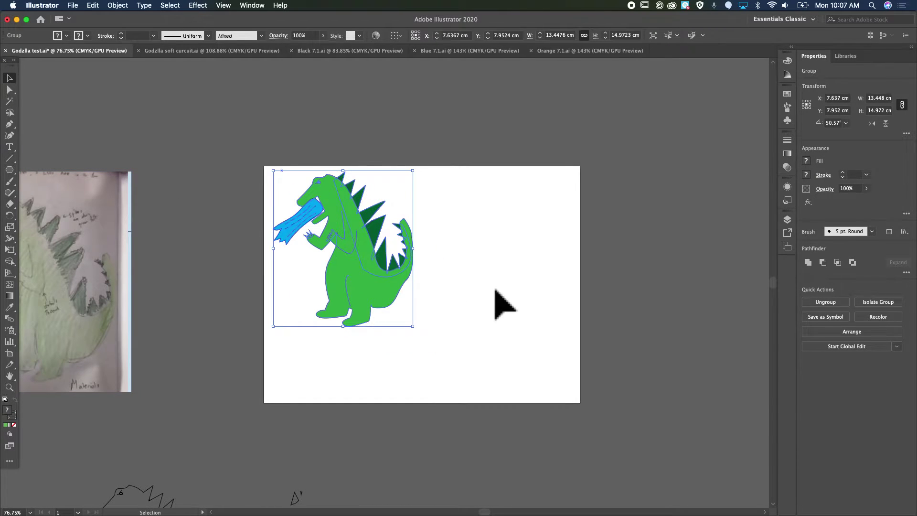
pyautogui.click(494, 289)
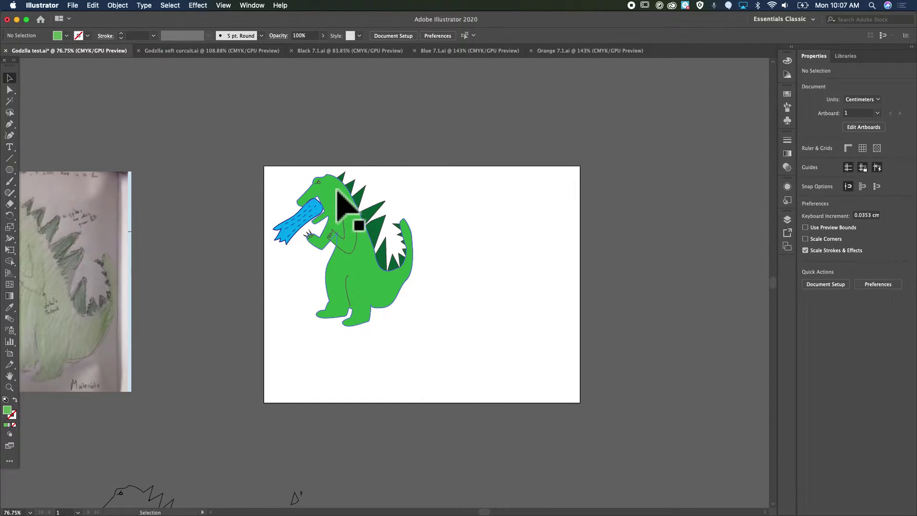
# - Activate the Pen tool and set its appearance to a 1 pt black stroke with no fill
pyautogui.click(106, 36)
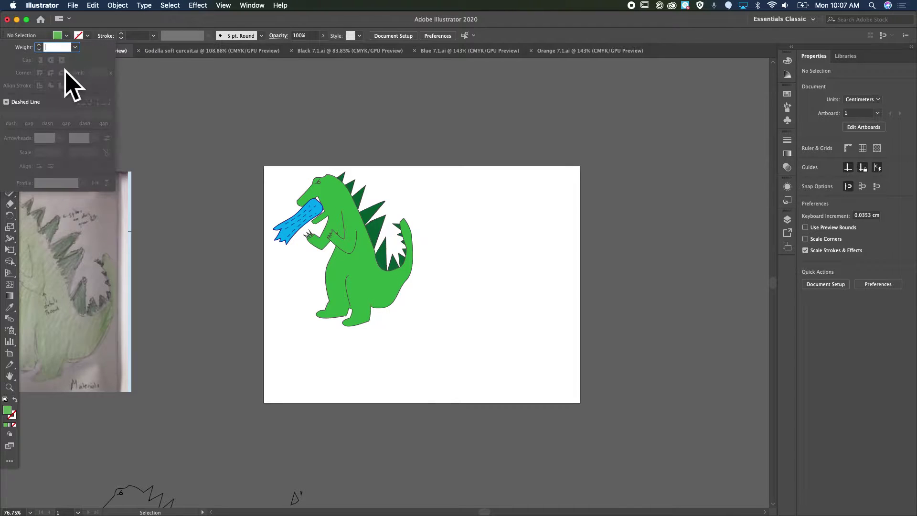
pyautogui.click(199, 136)
pyautogui.click(13, 123)
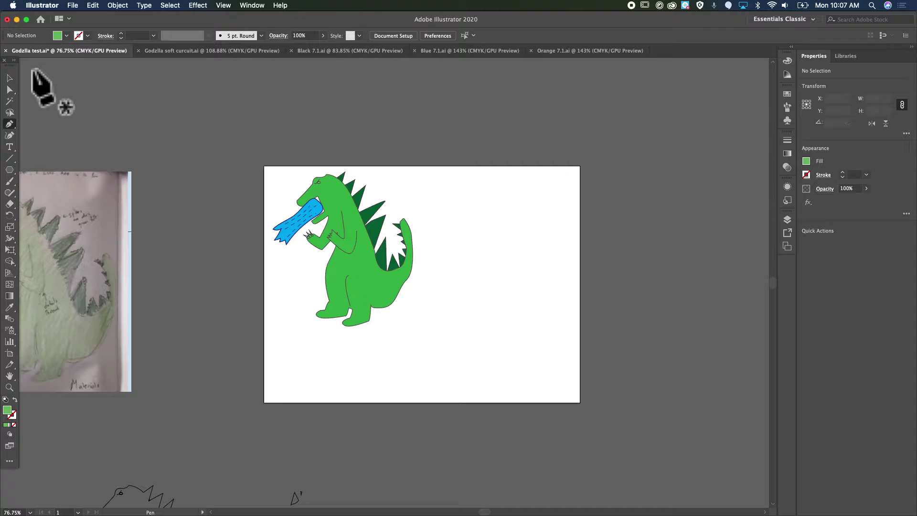
pyautogui.click(108, 36)
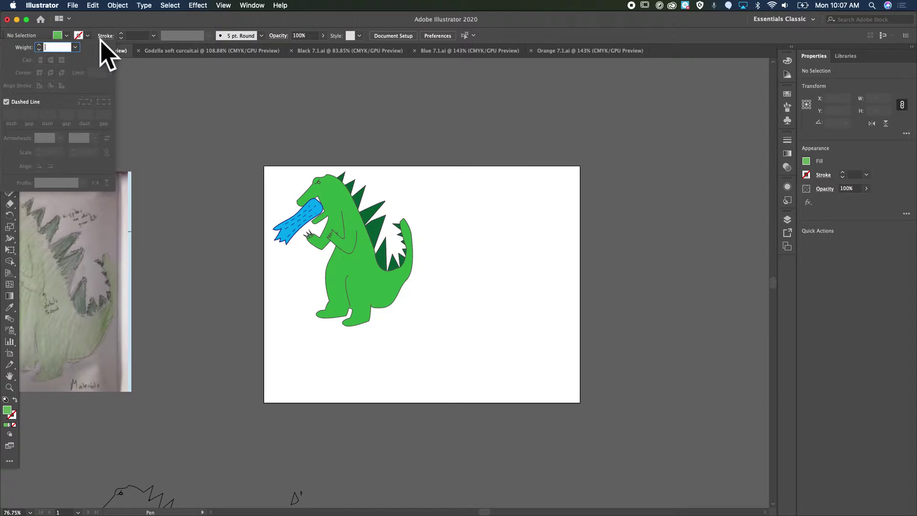
pyautogui.click(107, 37)
pyautogui.click(107, 37)
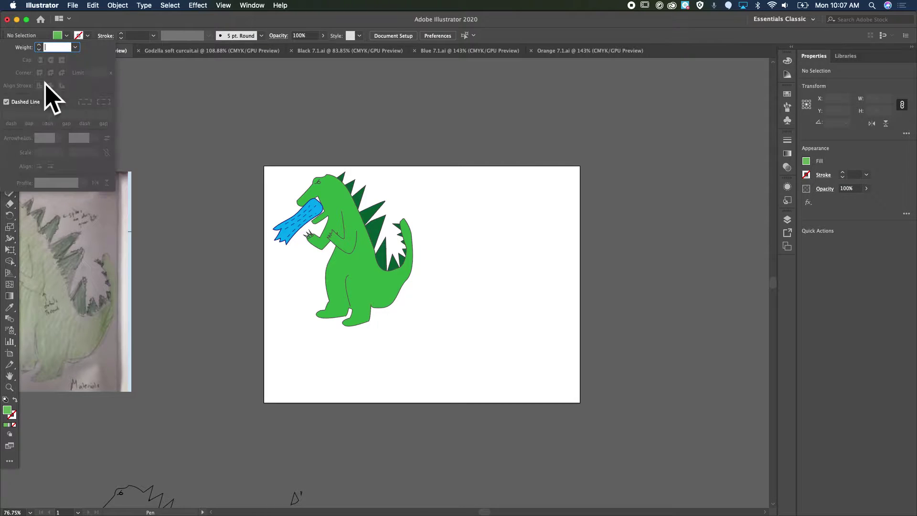
pyautogui.click(123, 33)
pyautogui.click(104, 36)
pyautogui.click(102, 34)
pyautogui.click(66, 36)
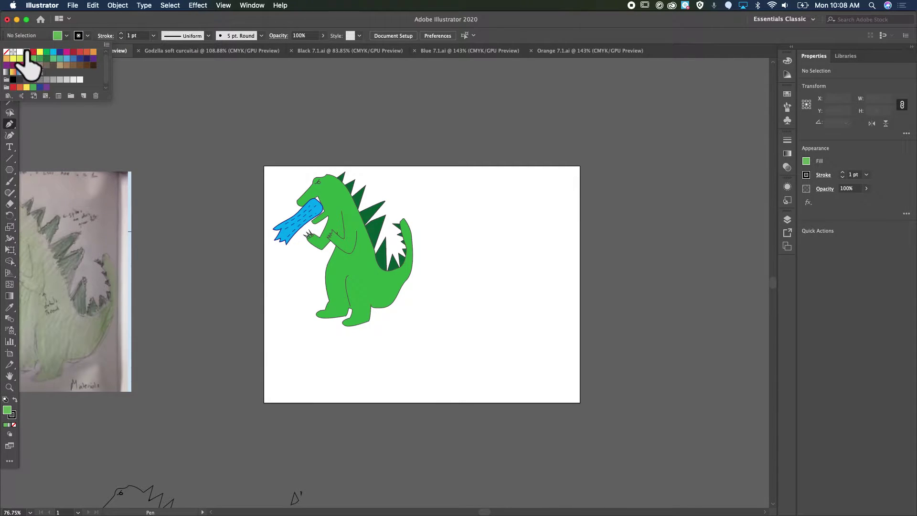
pyautogui.click(65, 34)
pyautogui.click(56, 36)
# - Enable a dashed line for the stroke with a 10 pt dash and 10 pt gap
pyautogui.click(104, 36)
pyautogui.click(106, 36)
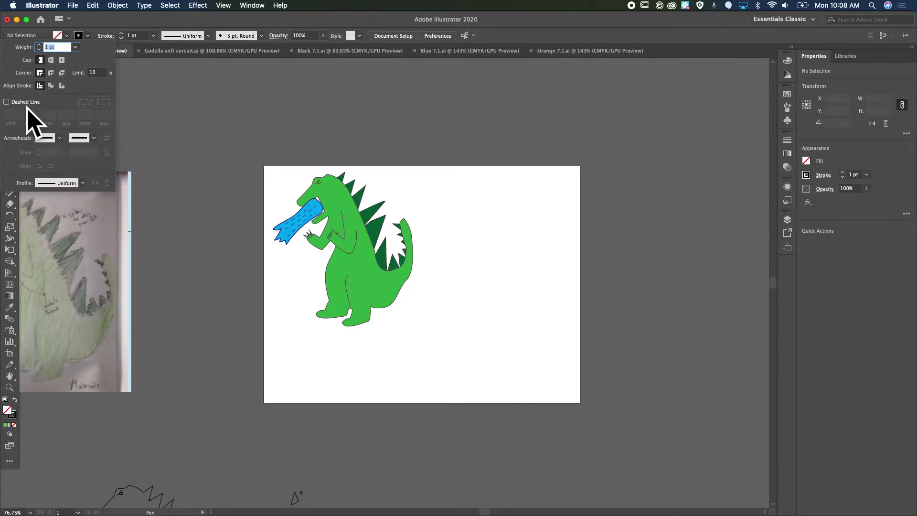
pyautogui.click(14, 101)
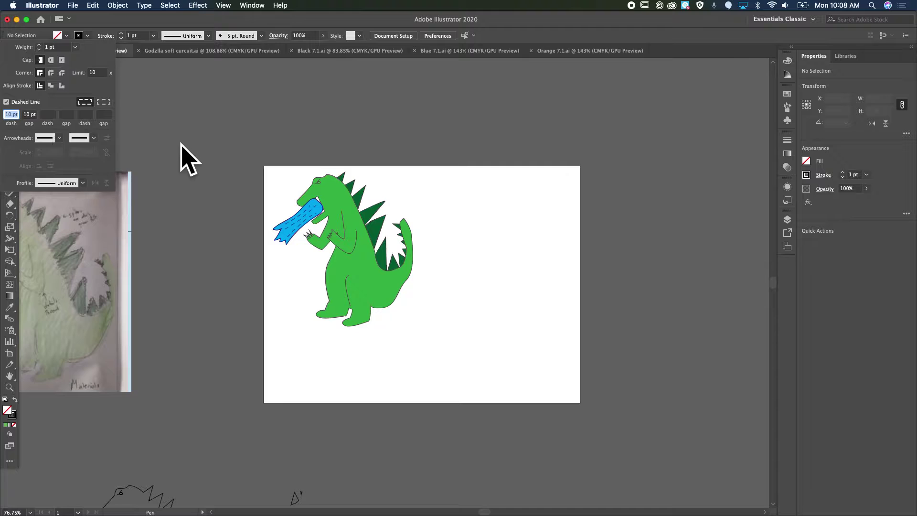
# - Draw a curved dashed detail line along Godzilla's belly, from below the arm down to the rear leg, and leave the Pen tool
pyautogui.scroll(4, 342, 262)
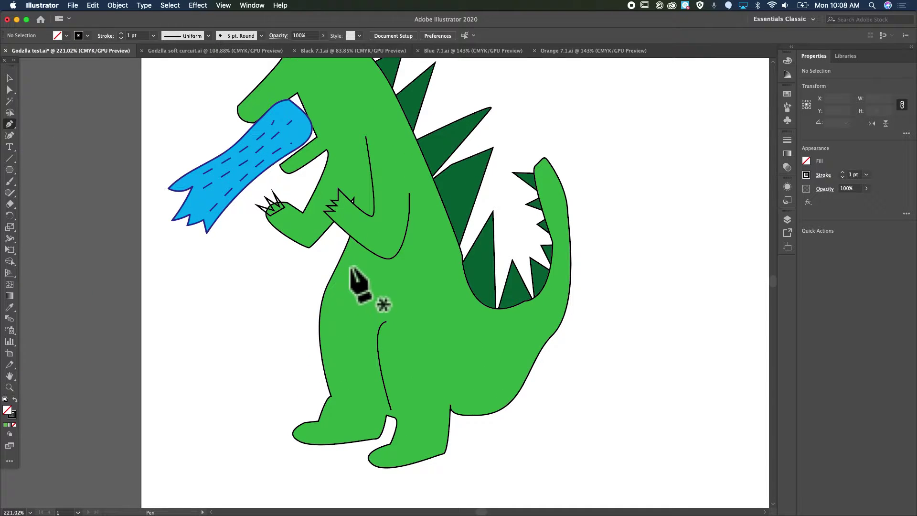
pyautogui.click(353, 249)
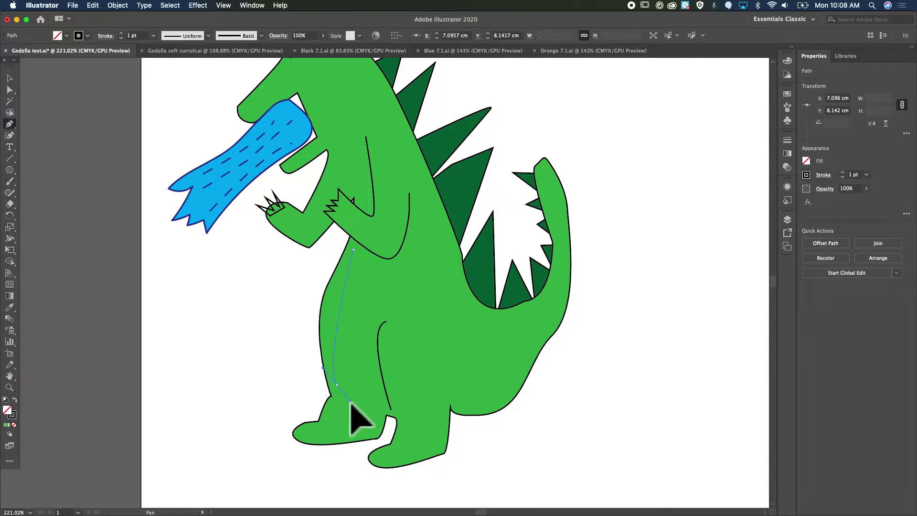
pyautogui.moveTo(350, 401); pyautogui.dragTo(365, 443)
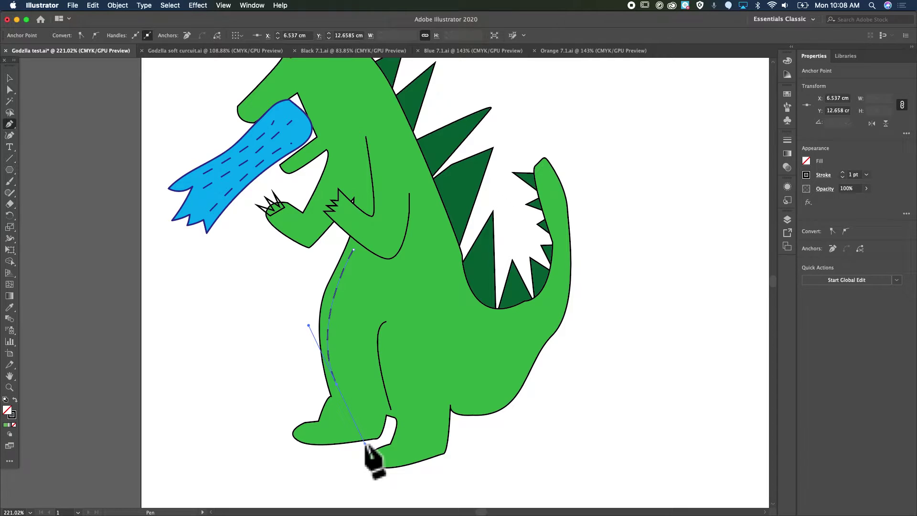
pyautogui.hscroll(4, 504, 368)
pyautogui.scroll(3, 503, 368)
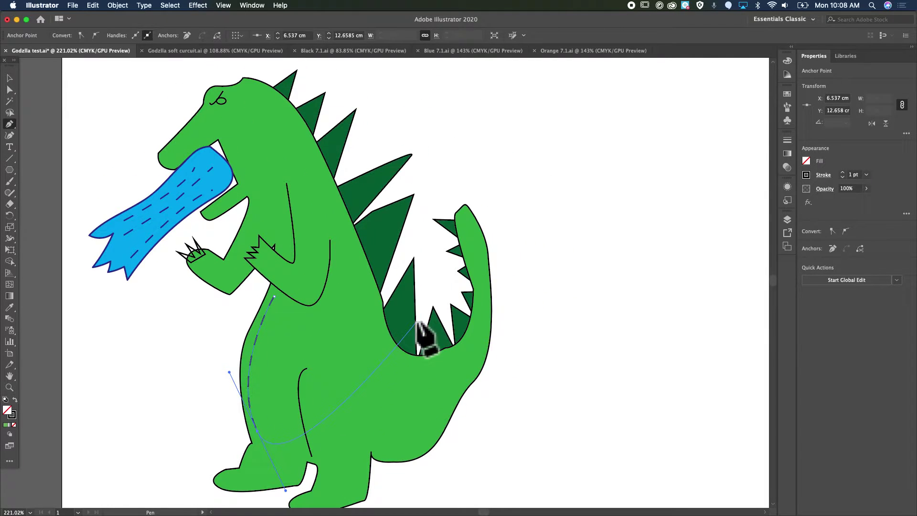
pyautogui.click(10, 77)
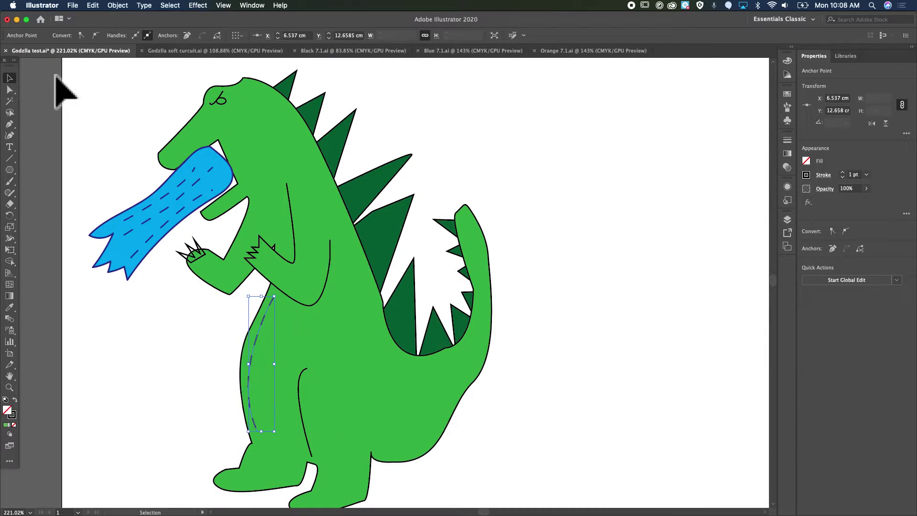
# - Duplicate the coloured Godzilla group onto the right half of the artboard and set the copy's fill to None
pyautogui.scroll(-3, 471, 261)
pyautogui.scroll(-1, 471, 261)
pyautogui.hscroll(1, 471, 260)
pyautogui.scroll(-1, 471, 261)
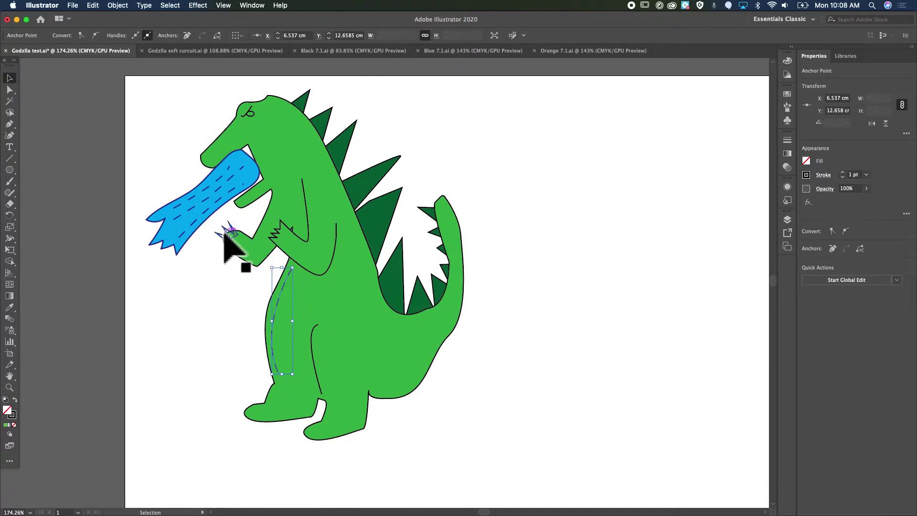
pyautogui.click(240, 175)
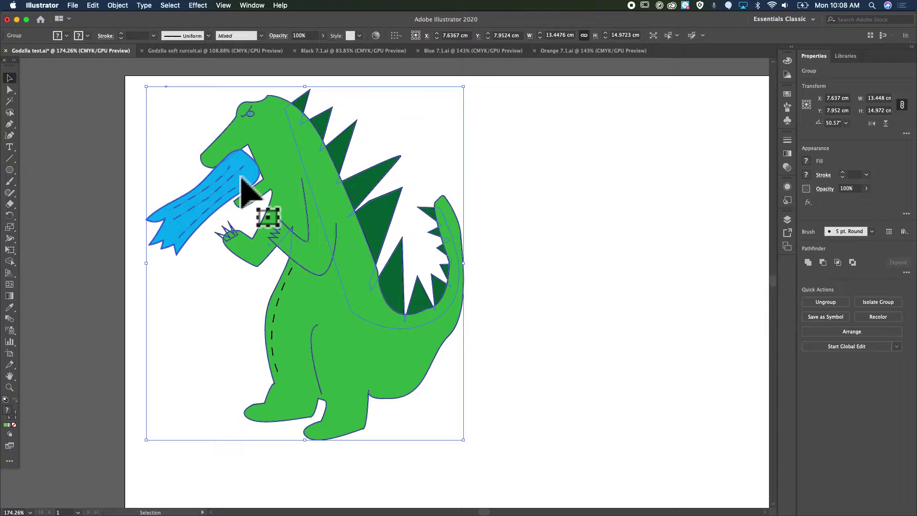
pyautogui.moveTo(241, 176); pyautogui.dragTo(610, 252)
pyautogui.hscroll(5, 589, 229)
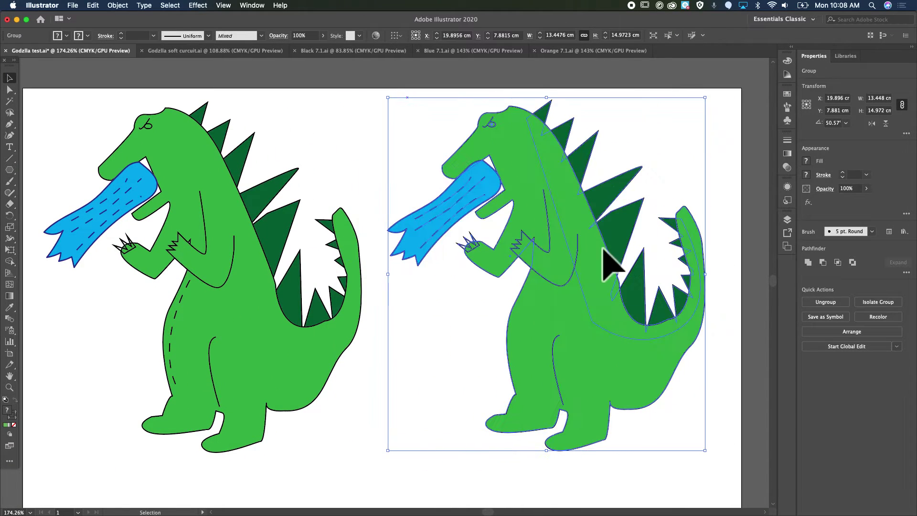
pyautogui.click(65, 36)
pyautogui.click(6, 51)
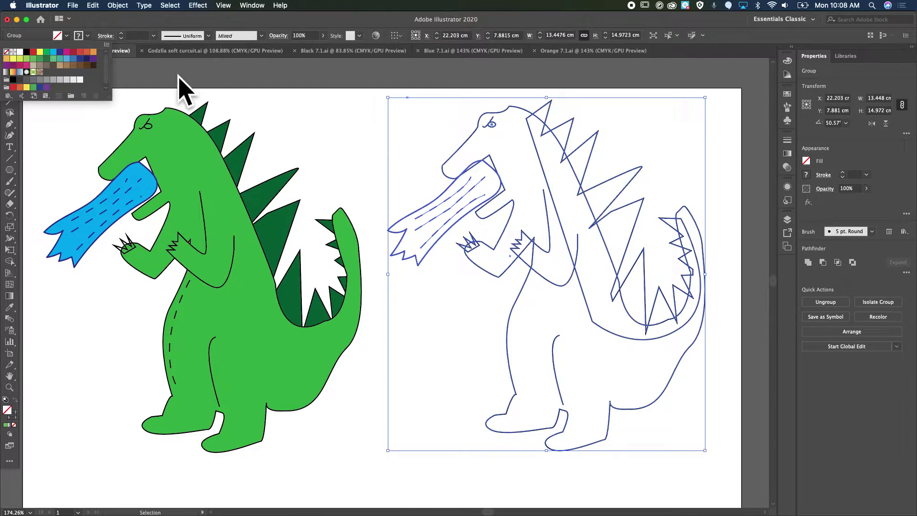
# - Set the stroke of the unfilled Godzilla copy to black and deselect it
pyautogui.click(79, 35)
pyautogui.click(87, 35)
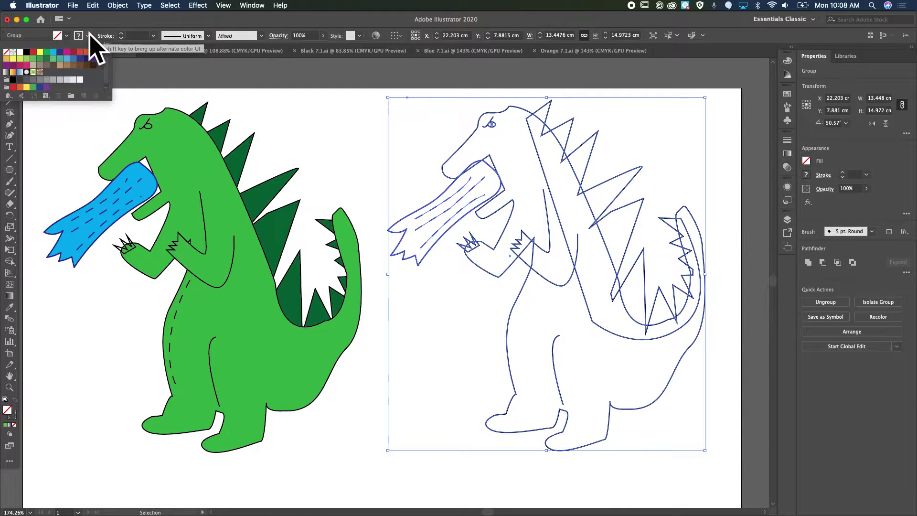
pyautogui.click(26, 51)
pyautogui.click(377, 167)
pyautogui.click(375, 168)
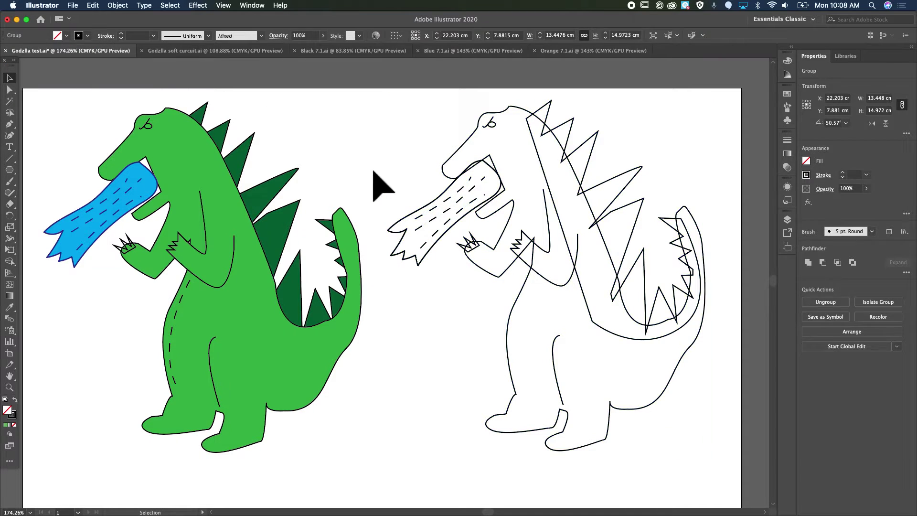
# - Ungroup the outline copy and move its back-spikes shape off the body to the upper right
pyautogui.click(543, 174)
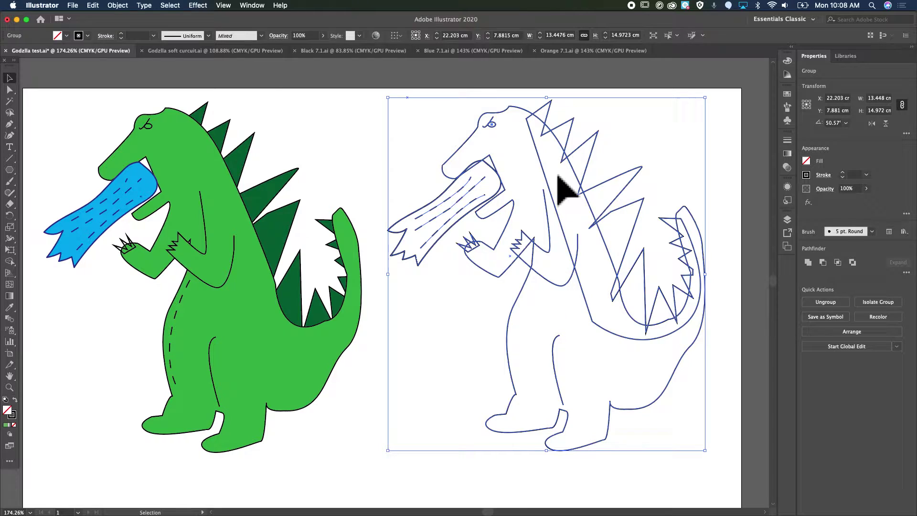
pyautogui.click(708, 236)
pyautogui.hscroll(3, 710, 236)
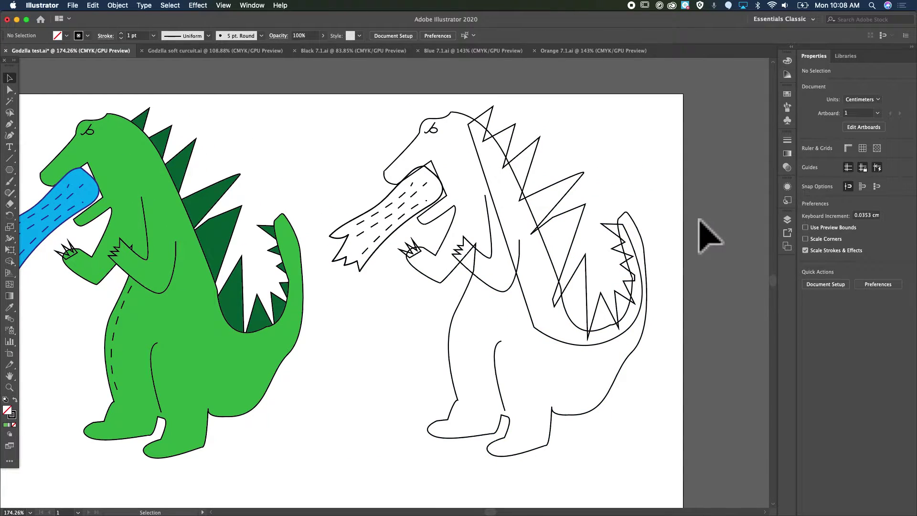
pyautogui.moveTo(567, 205); pyautogui.dragTo(678, 164)
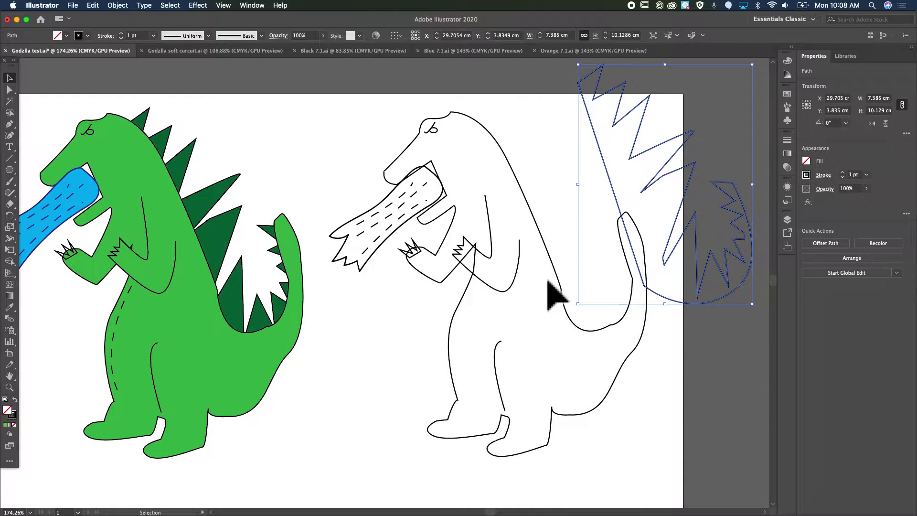
# - Move the outlined fire breath, back spikes and near clawed arm into clear space, away from the body outline
pyautogui.scroll(-3, 497, 282)
pyautogui.scroll(-5, 497, 283)
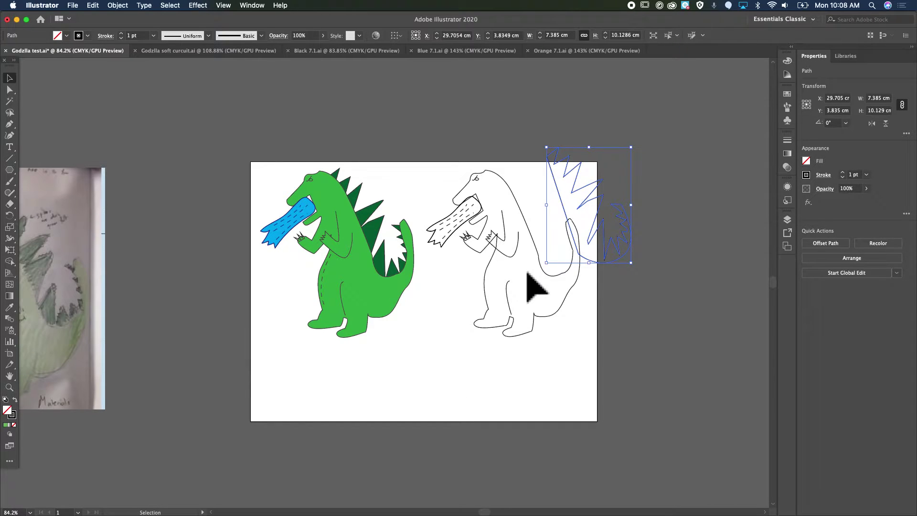
pyautogui.click(460, 214)
pyautogui.click(450, 253)
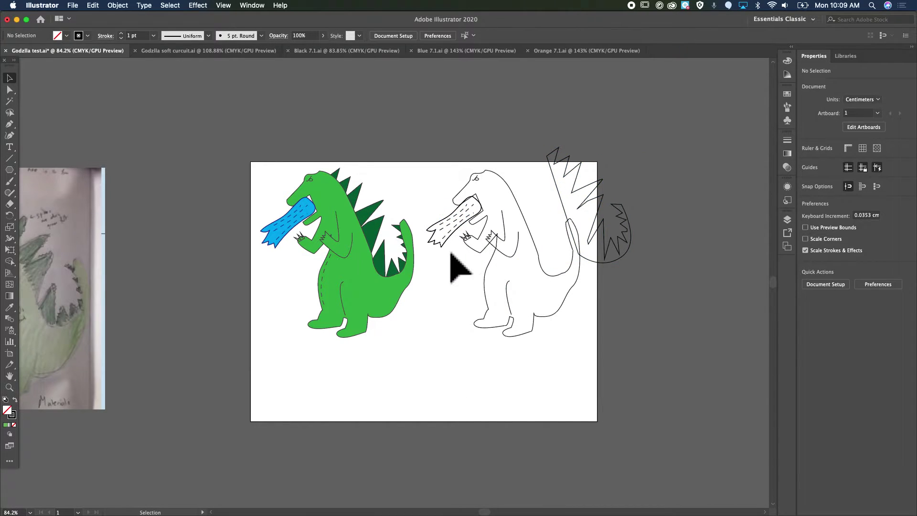
pyautogui.click(449, 228)
pyautogui.moveTo(443, 221); pyautogui.dragTo(648, 282)
pyautogui.moveTo(619, 249); pyautogui.dragTo(647, 238)
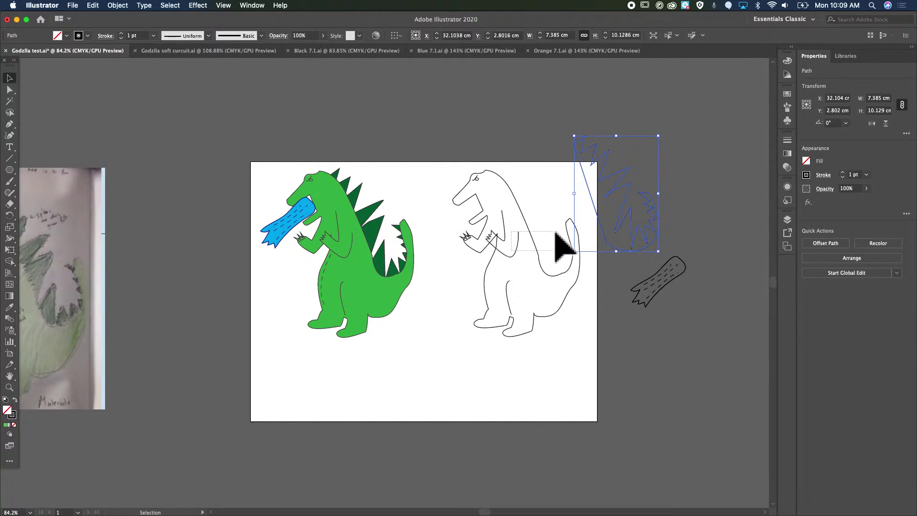
pyautogui.moveTo(555, 232); pyautogui.dragTo(554, 214)
pyautogui.click(521, 248)
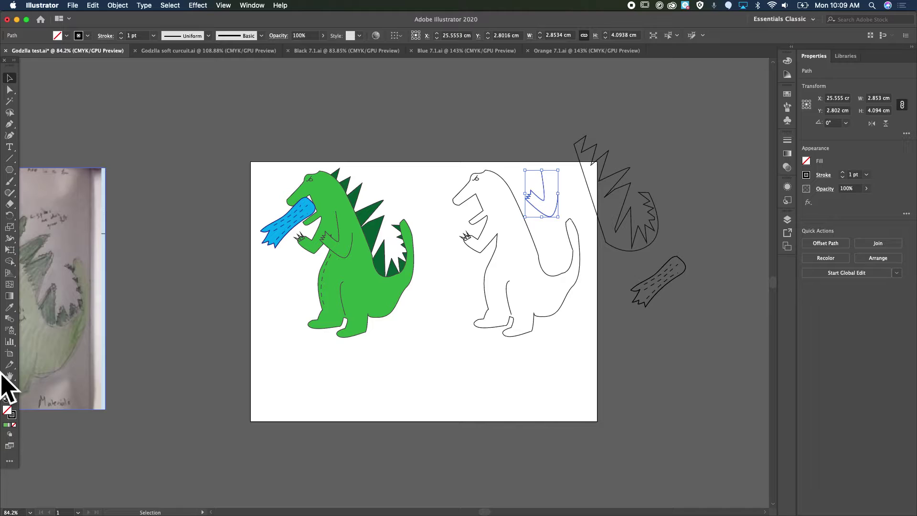
# - Enlarge the artboard to about 40.07 cm wide and 30.39 cm high, extending it rightward and downward
pyautogui.click(9, 356)
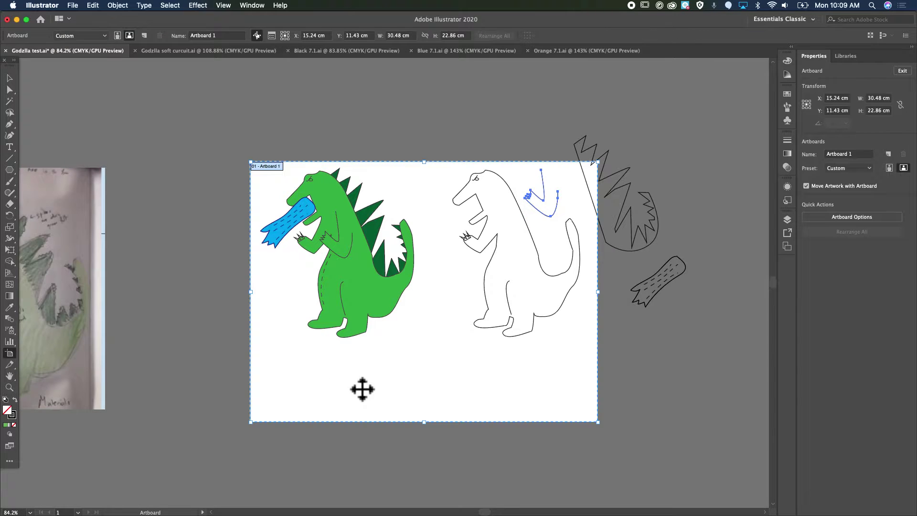
pyautogui.scroll(-1, 358, 388)
pyautogui.hscroll(1, 358, 389)
pyautogui.moveTo(569, 274); pyautogui.dragTo(672, 269)
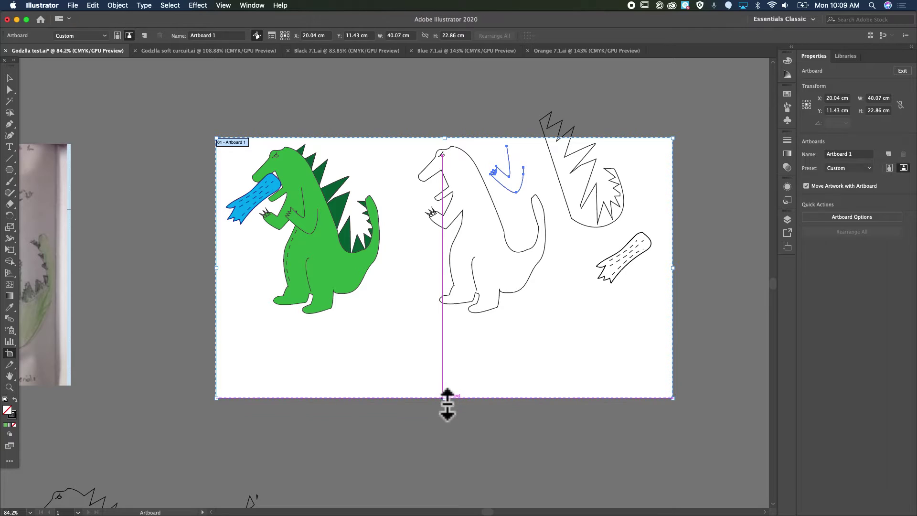
pyautogui.moveTo(447, 405); pyautogui.dragTo(447, 488)
# - Check the Task B4 Final Design slide in the G7 Soft Circuits Project Lessons presentation in the browser, and return to Illustrator
pyautogui.hotkey('ctrl', 'Right')
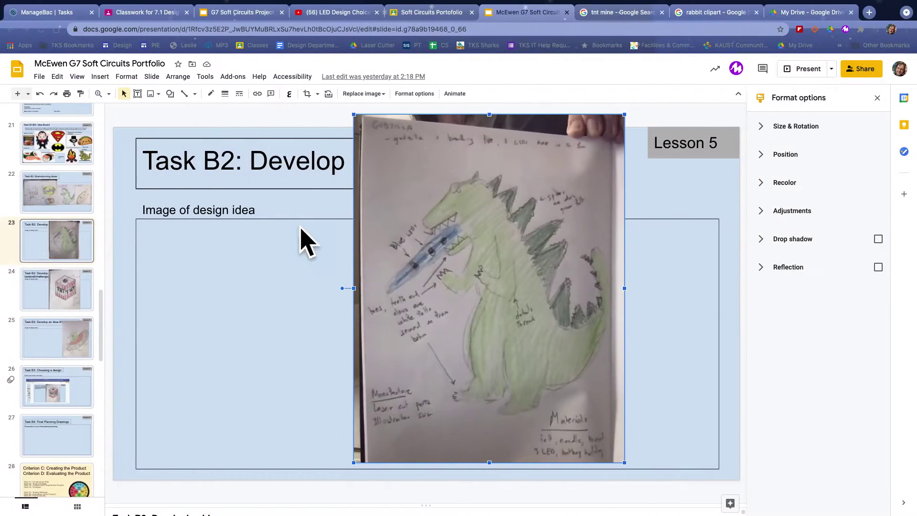
pyautogui.click(244, 13)
pyautogui.scroll(-15, 35, 377)
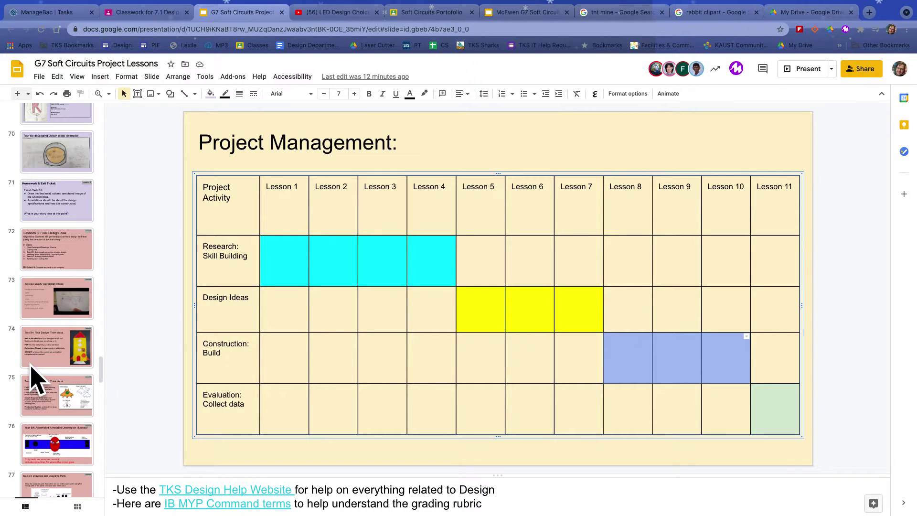
pyautogui.scroll(-5, 72, 286)
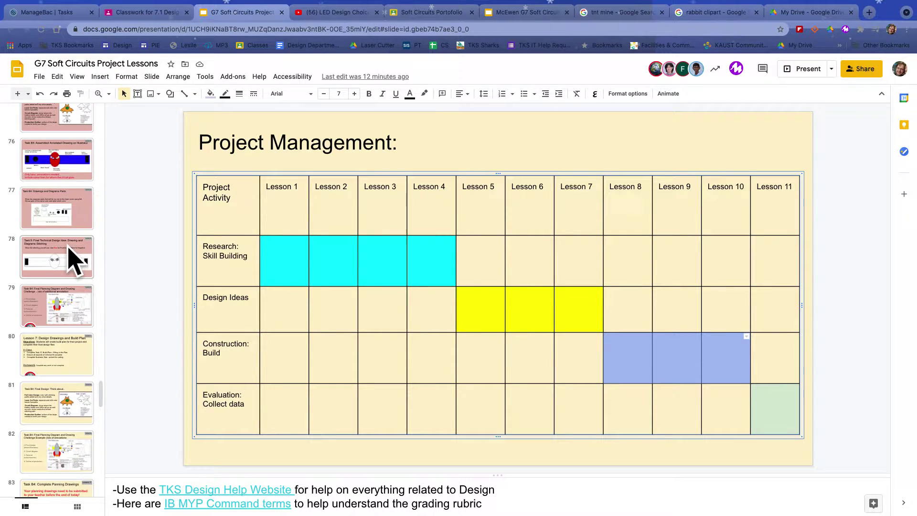
pyautogui.scroll(1, 71, 215)
pyautogui.click(69, 165)
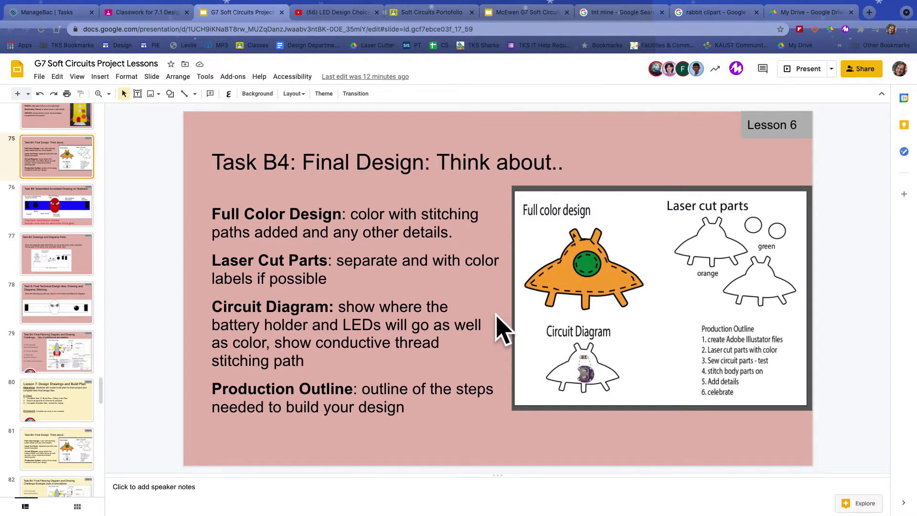
pyautogui.hotkey('ctrl', 'Left')
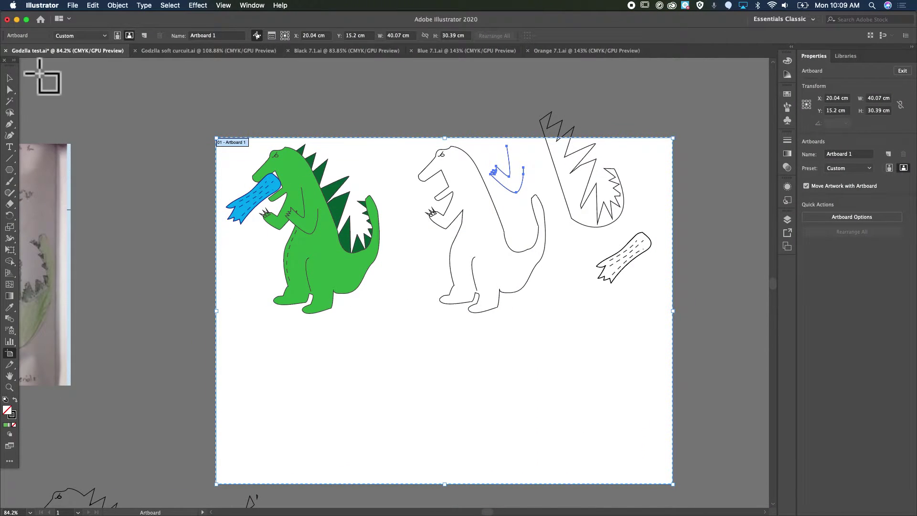
# - Widen the artboard slightly further to the right, leave artboard editing and deselect everything
pyautogui.moveTo(672, 313); pyautogui.dragTo(689, 314)
pyautogui.click(12, 78)
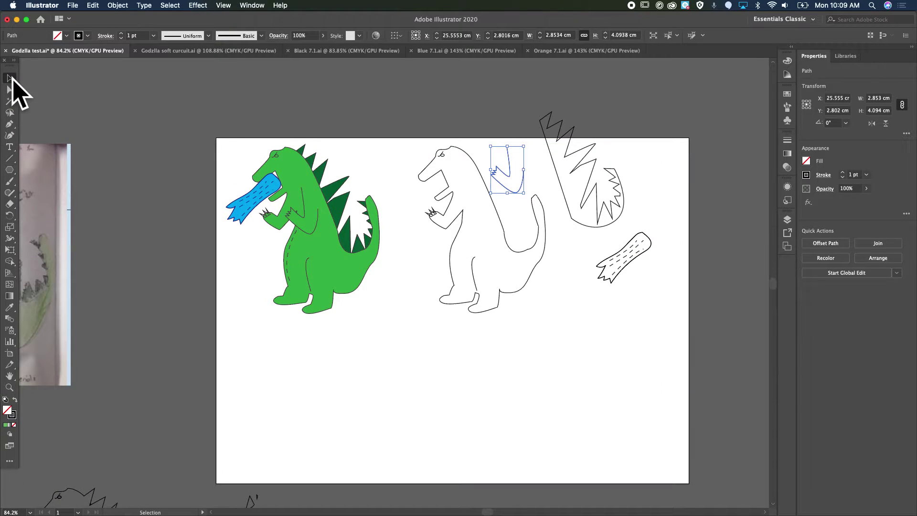
pyautogui.click(312, 115)
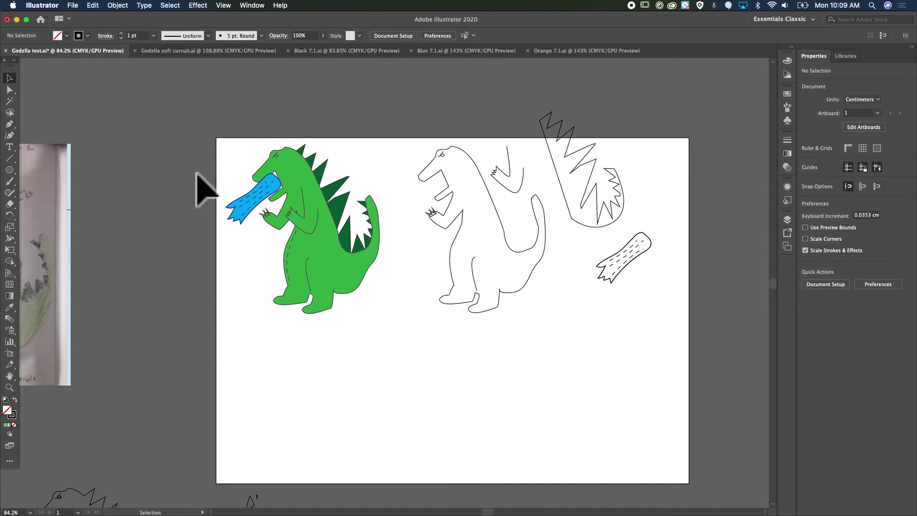
# - Delete the dashed lines from the fire-breath outline and reposition it and the back spikes fully inside the artboard
pyautogui.click(631, 250)
pyautogui.press('Delete')
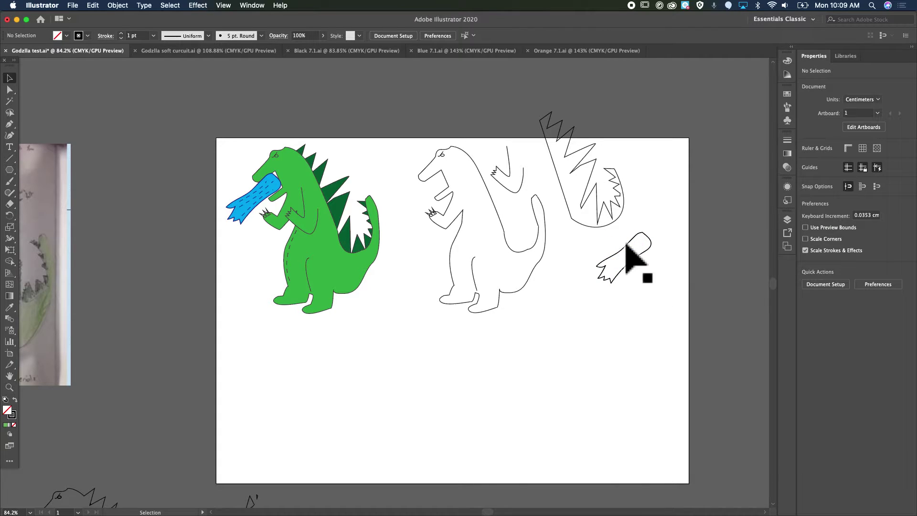
pyautogui.moveTo(605, 230); pyautogui.dragTo(657, 292)
pyautogui.click(634, 266)
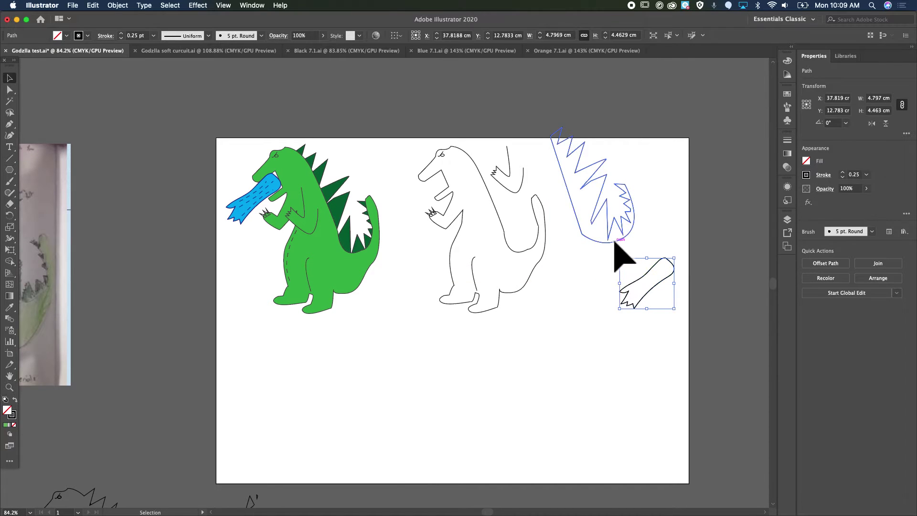
pyautogui.moveTo(617, 247); pyautogui.dragTo(638, 265)
pyautogui.click(525, 191)
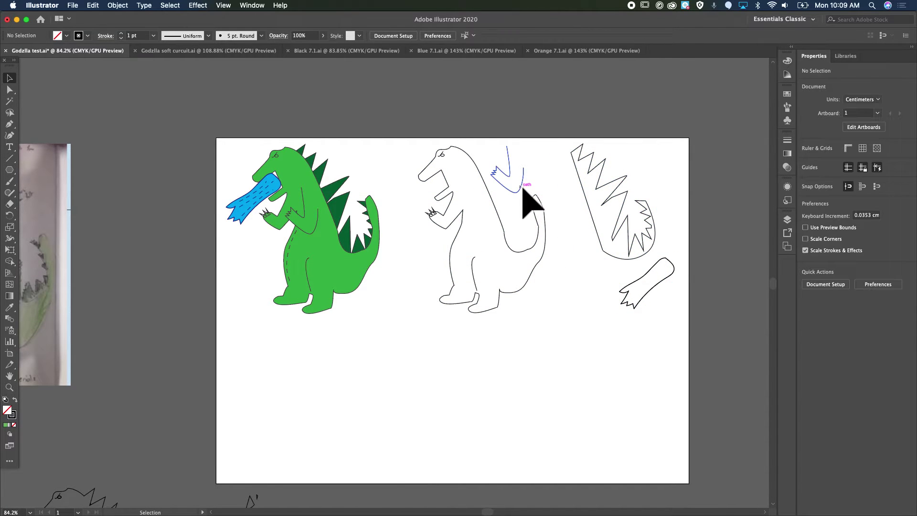
pyautogui.click(118, 5)
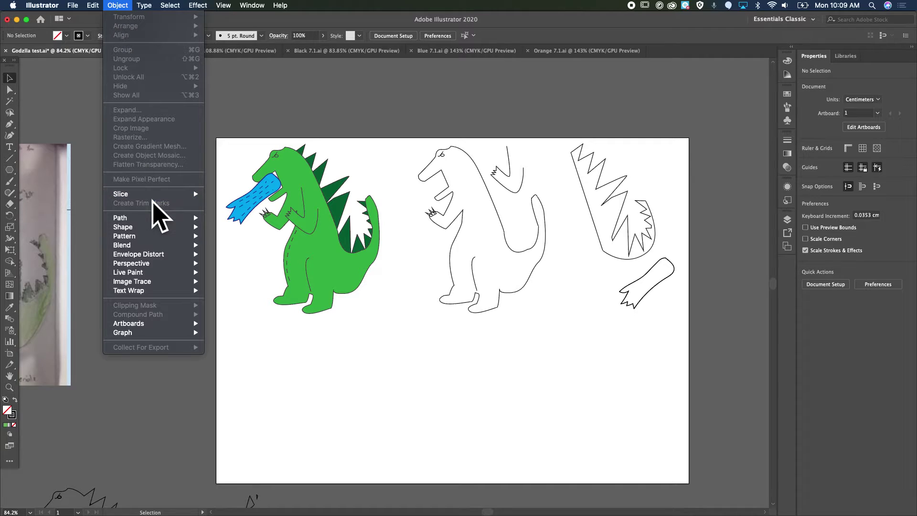
pyautogui.moveTo(150, 220)
pyautogui.click(505, 172)
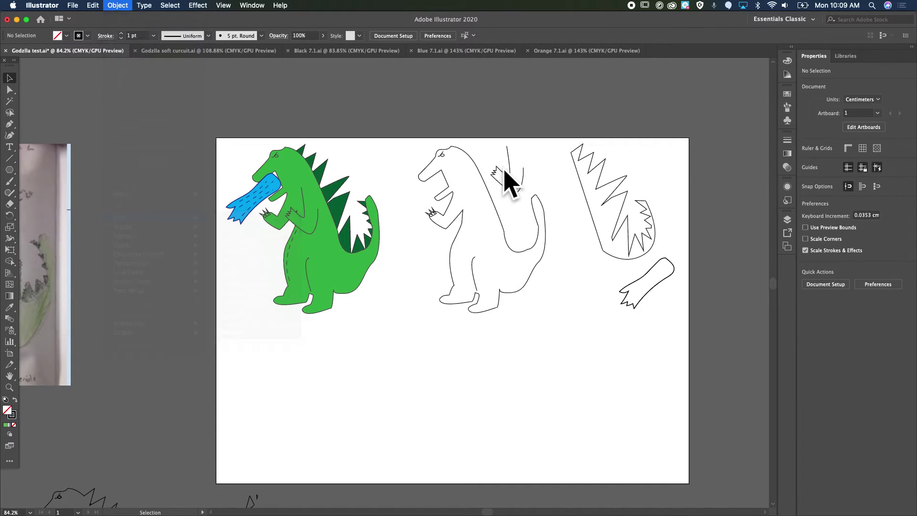
# - Join the open ends of the separate arm path into a closed shape and move the arm slightly right
pyautogui.click(505, 173)
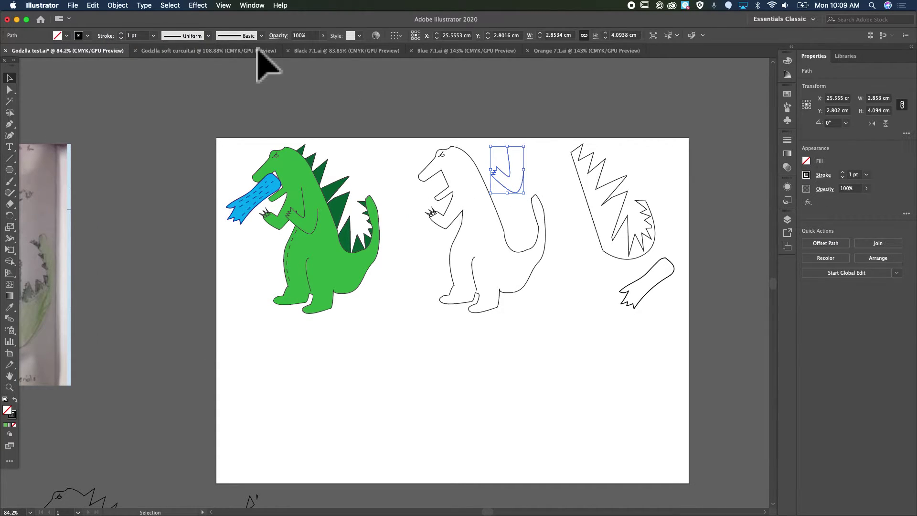
pyautogui.click(128, 4)
pyautogui.moveTo(198, 218)
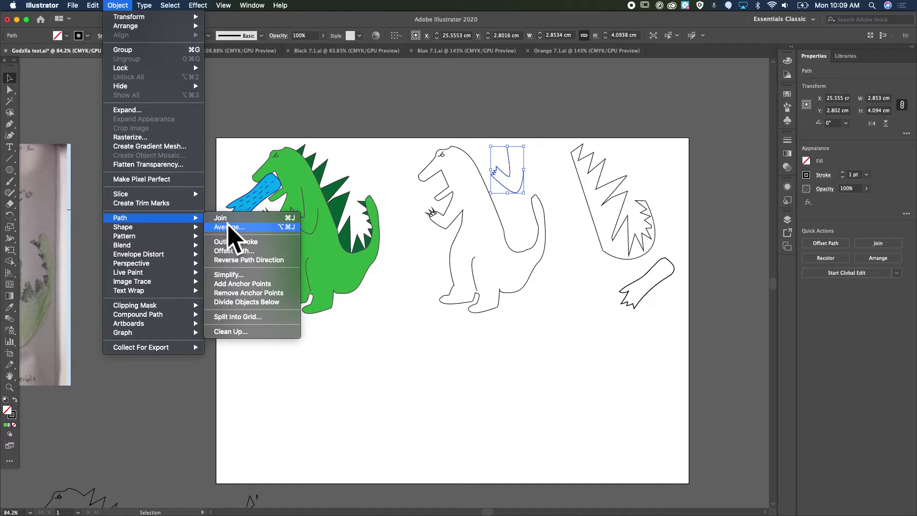
pyautogui.click(239, 218)
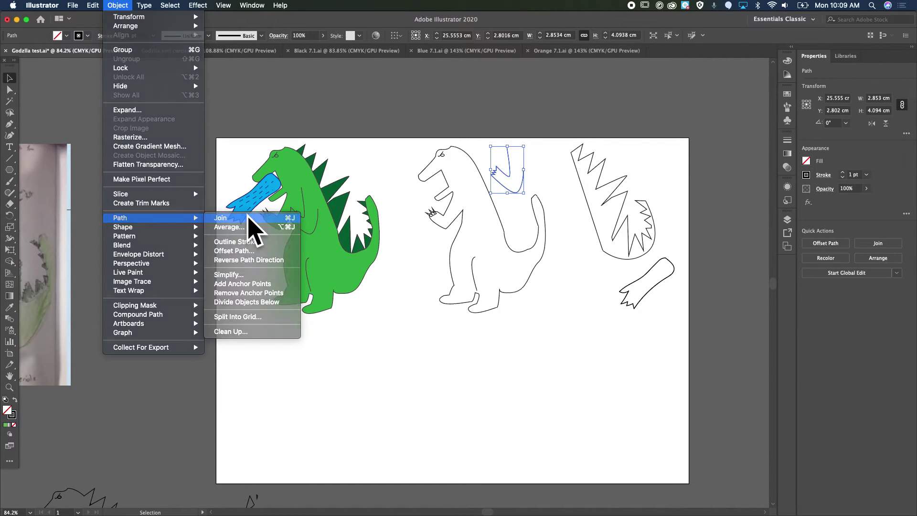
pyautogui.click(569, 293)
pyautogui.moveTo(520, 191); pyautogui.dragTo(545, 192)
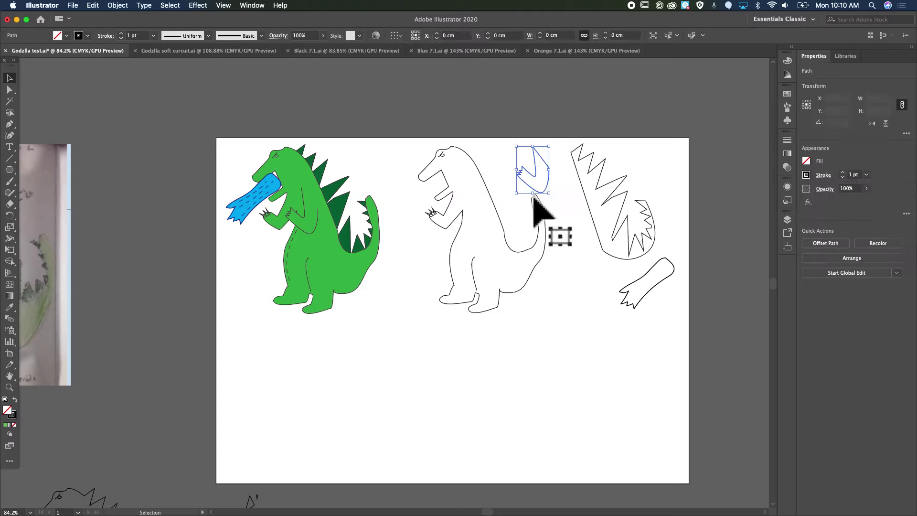
# - Duplicate the Godzilla body outline and place the copy in the lower right of the artboard
pyautogui.click(504, 226)
pyautogui.press('super+c')
pyautogui.press('super+v')
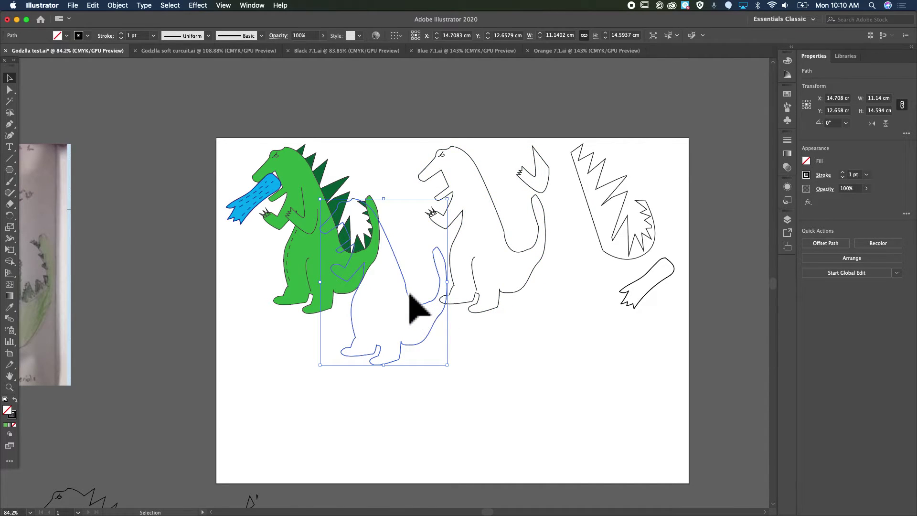
pyautogui.moveTo(411, 298); pyautogui.dragTo(628, 358)
pyautogui.click(512, 390)
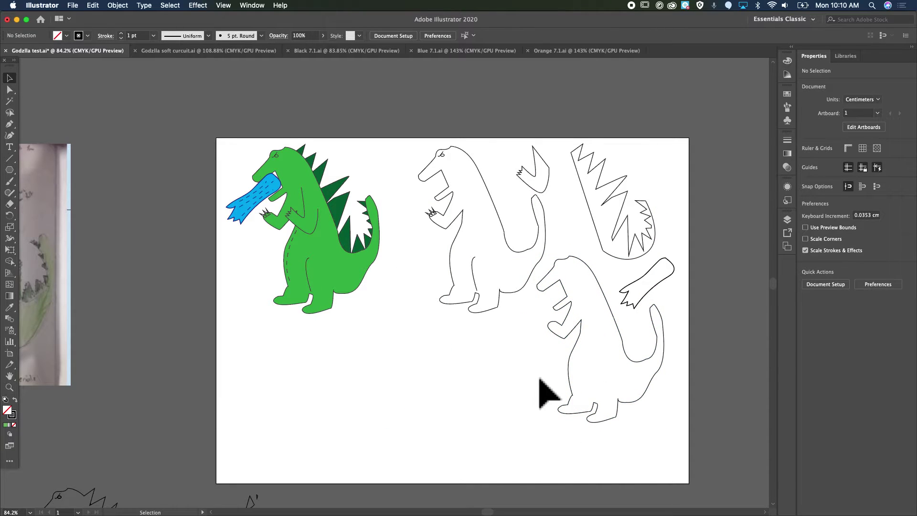
# - Delete the eye from the upper body outline and move the hand's claws beside the separate arm piece
pyautogui.click(442, 154)
pyautogui.press('Delete')
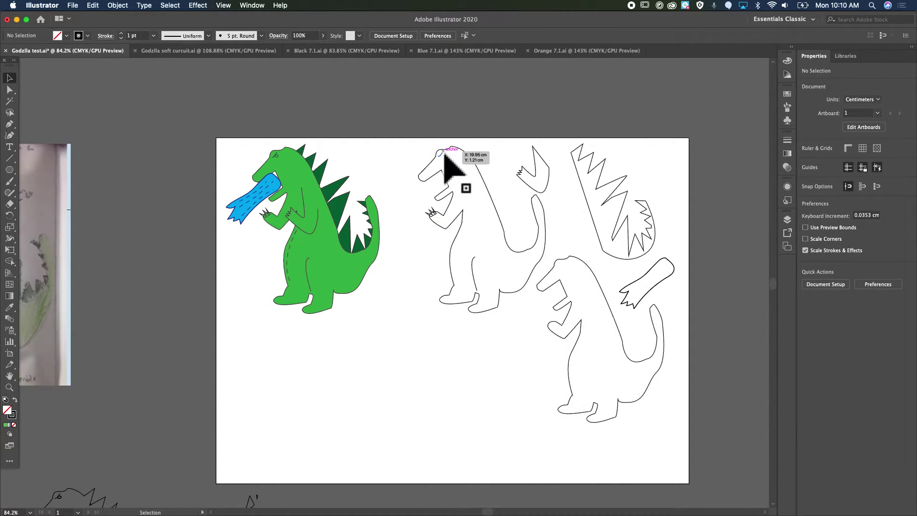
pyautogui.click(433, 214)
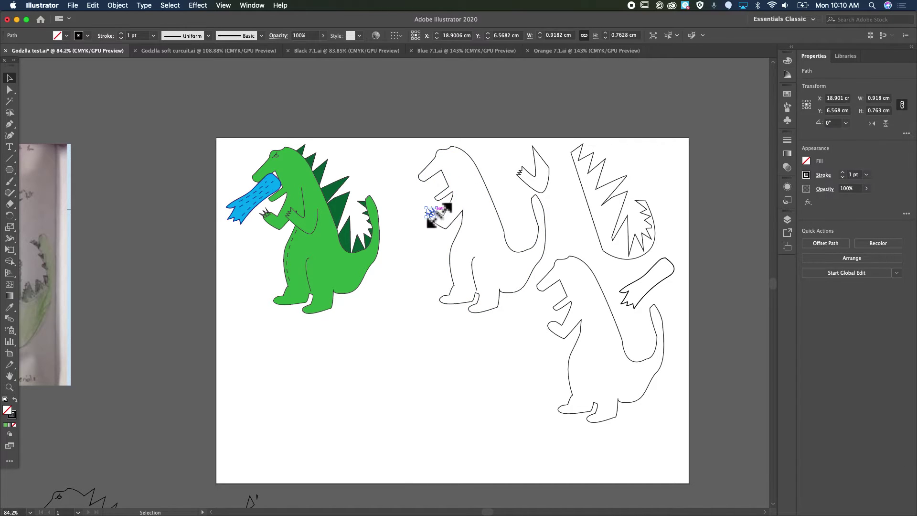
pyautogui.scroll(10, 435, 213)
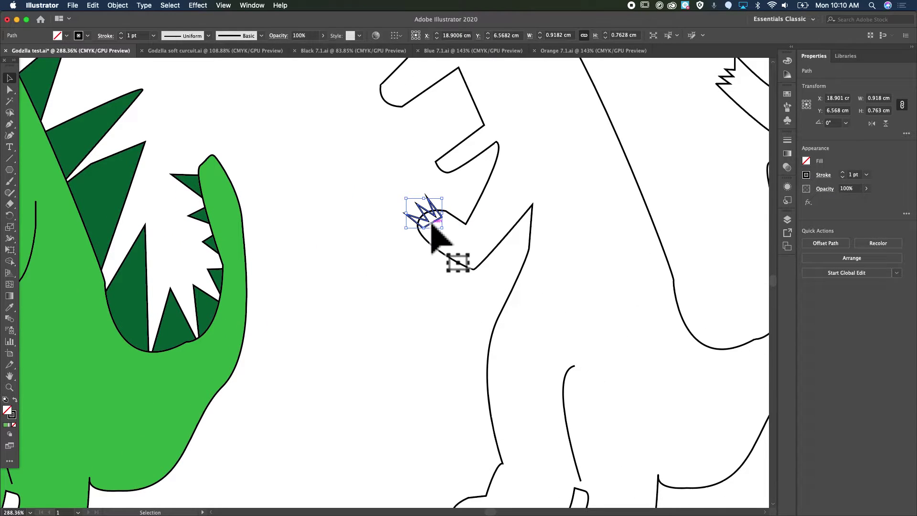
pyautogui.moveTo(432, 222); pyautogui.dragTo(702, 127)
pyautogui.scroll(-5, 679, 174)
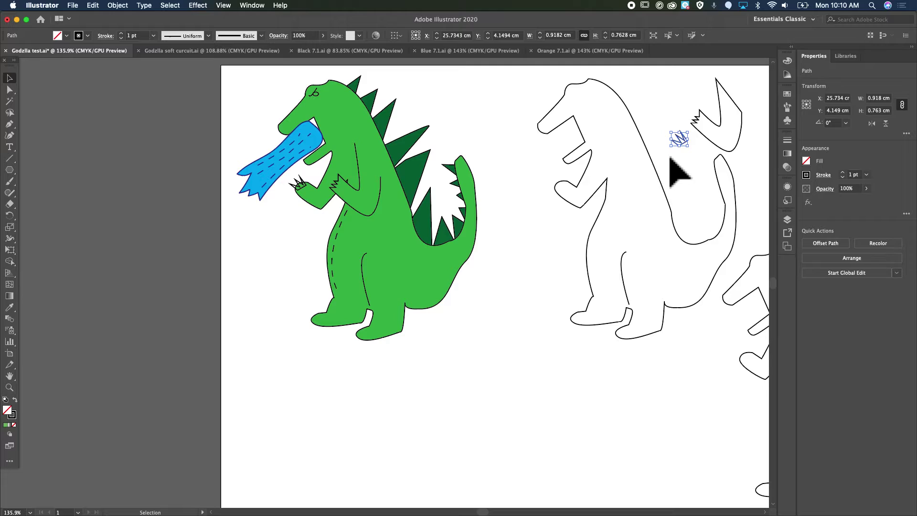
# - Delete the fire-breath outline above the lower body copy's tail
pyautogui.scroll(2, 679, 175)
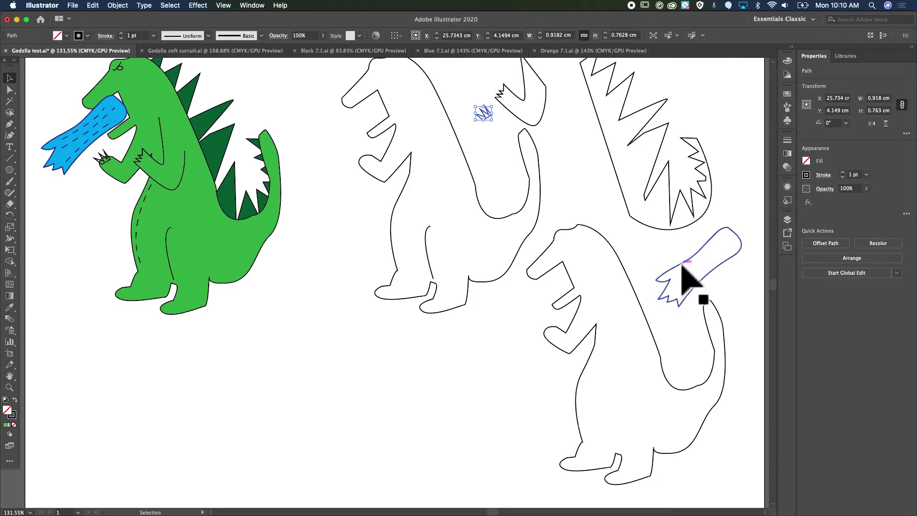
pyautogui.click(682, 265)
pyautogui.press('Delete')
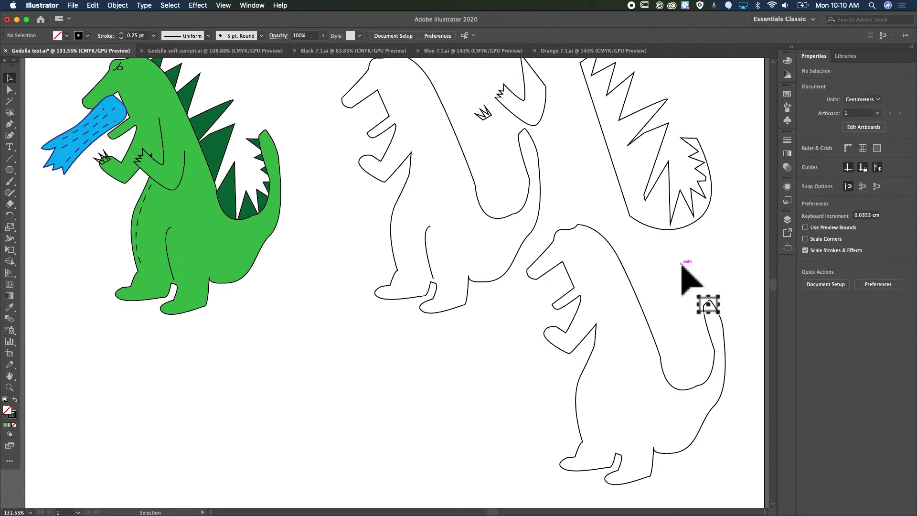
# - Duplicate the hand's claws and place the copy just below the original claws near the separate arm piece
pyautogui.click(486, 115)
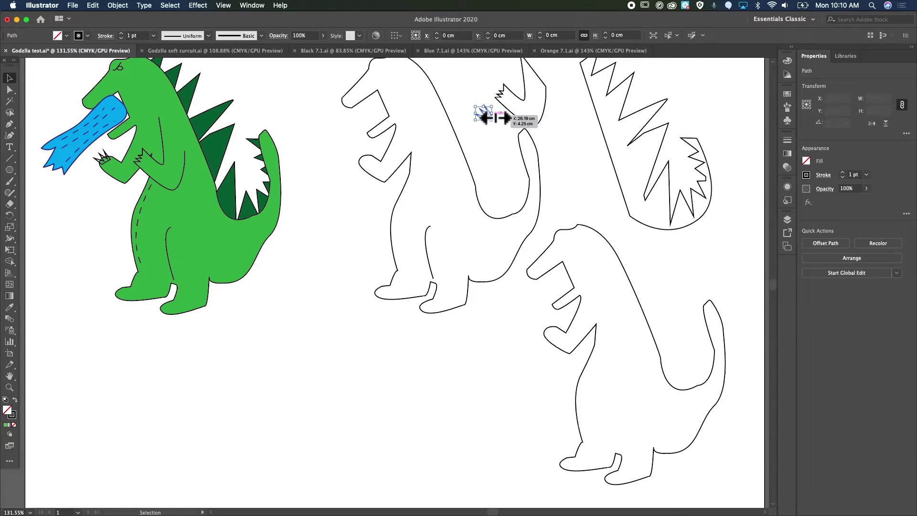
pyautogui.press('super+c')
pyautogui.press('super+v')
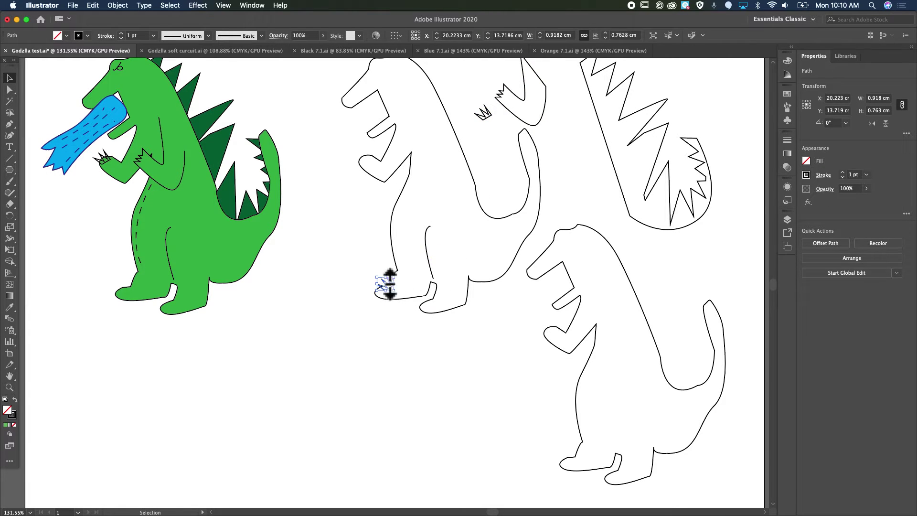
pyautogui.moveTo(385, 284); pyautogui.dragTo(495, 145)
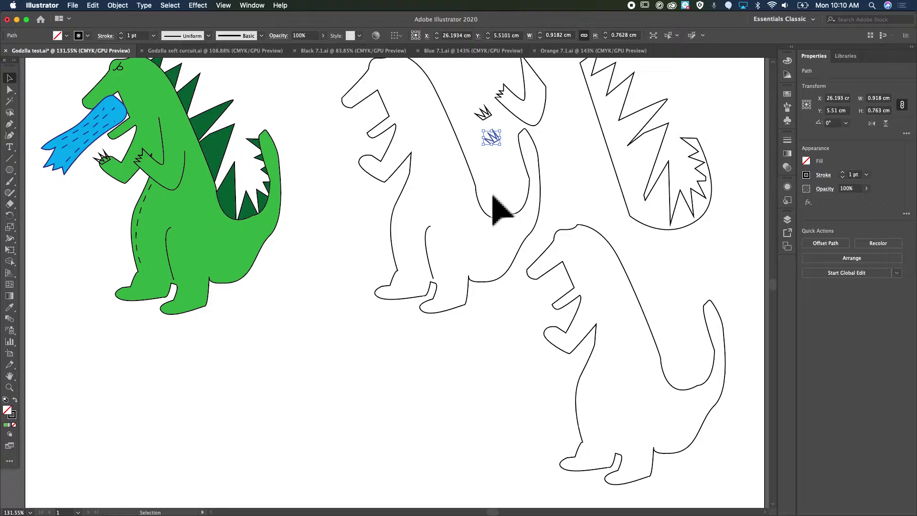
# - Compare the drawing with the Task B4 Final Design slide in Google Slides, examining its laser cut parts and circuit diagram examples
pyautogui.scroll(-2, 496, 205)
pyautogui.hotkey('ctrl', 'Right')
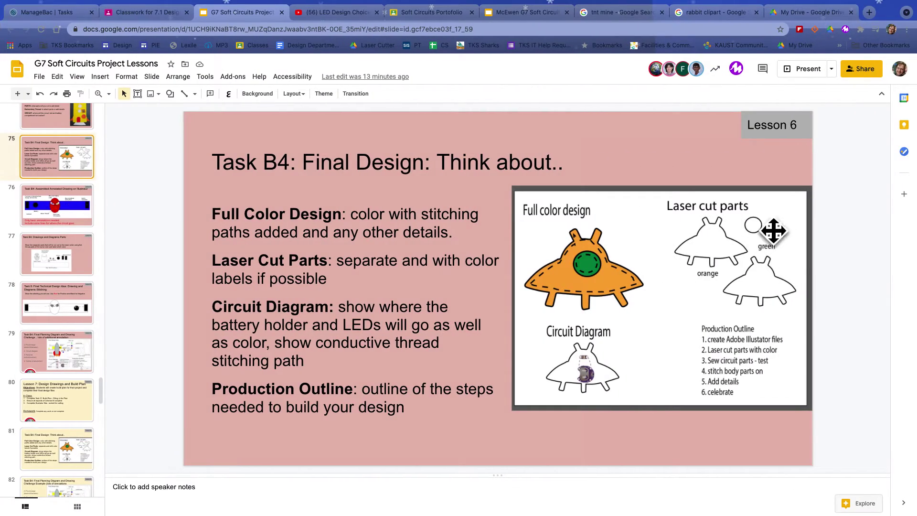
pyautogui.press('super+Tab')
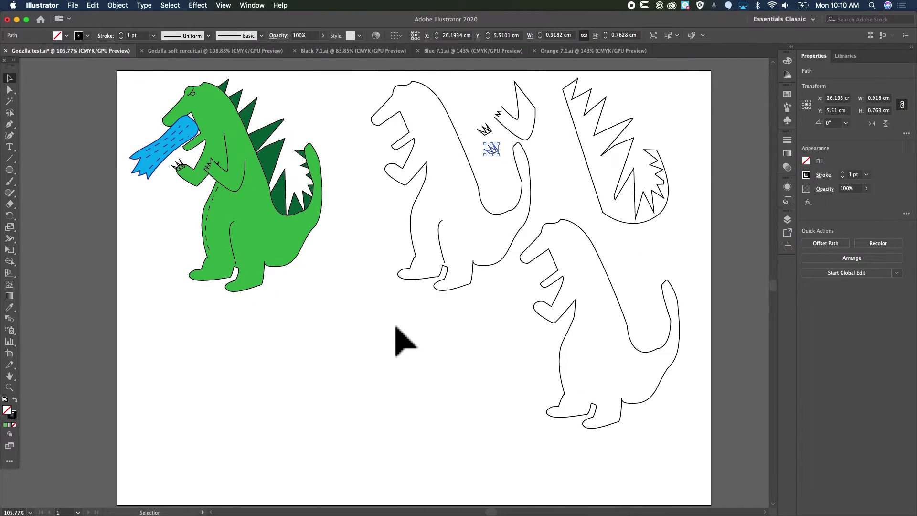
pyautogui.scroll(-2, 395, 326)
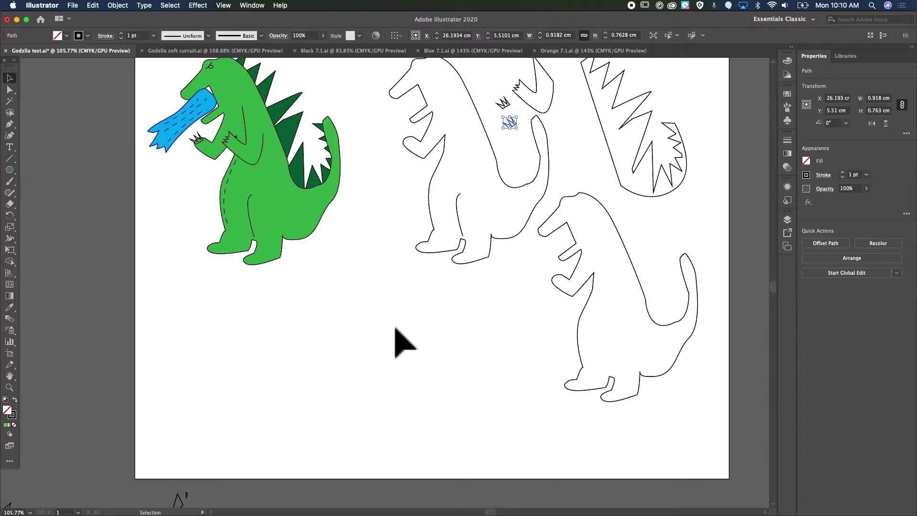
pyautogui.click(592, 290)
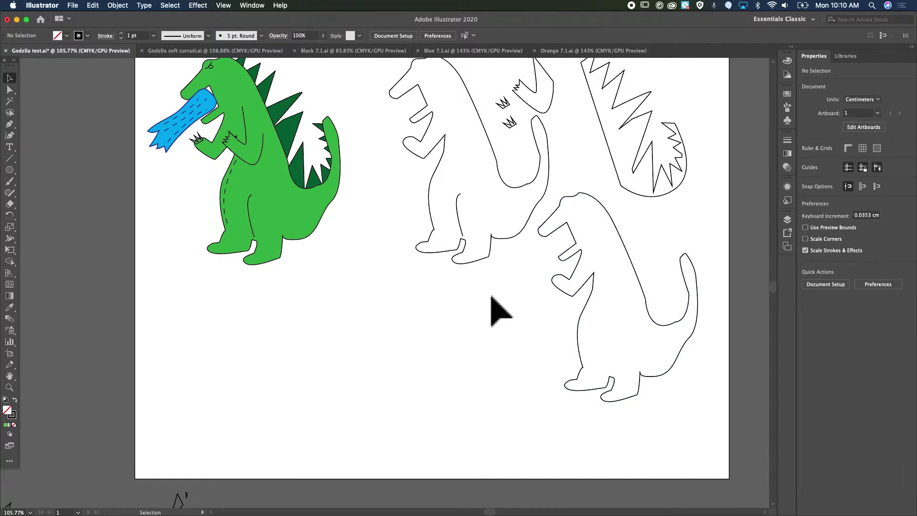
pyautogui.scroll(-8, 491, 305)
pyautogui.scroll(8, 492, 296)
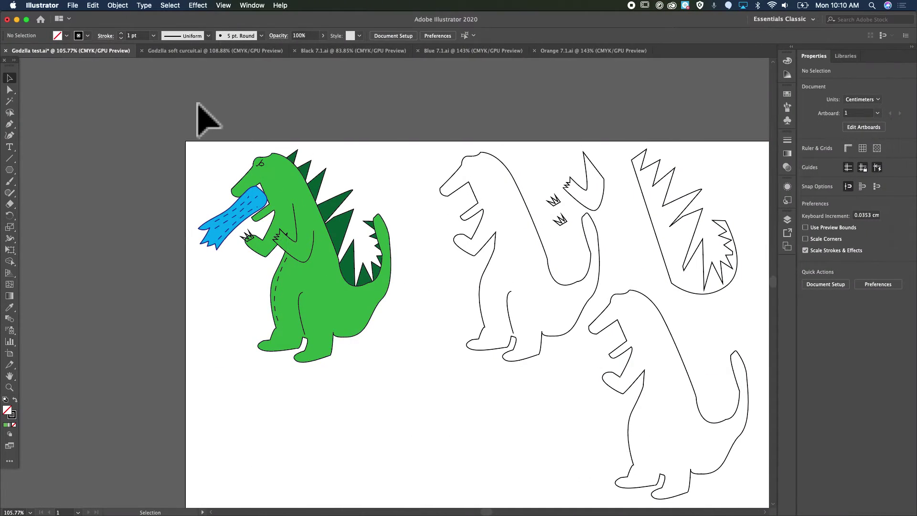
# - Duplicate the full-colour Godzilla, place the copy below the original, and scale it down proportionally to about two thirds
pyautogui.moveTo(186, 237); pyautogui.dragTo(423, 388)
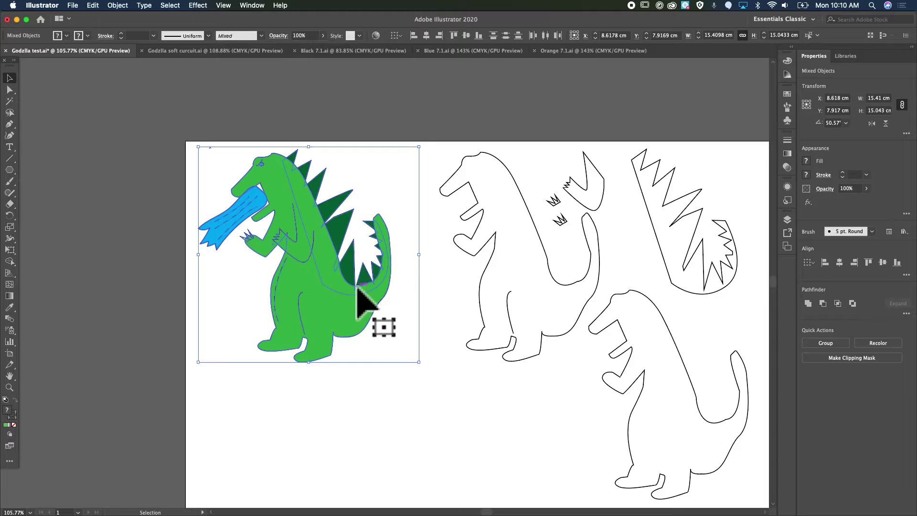
pyautogui.moveTo(358, 287); pyautogui.dragTo(434, 312)
pyautogui.scroll(-4, 385, 352)
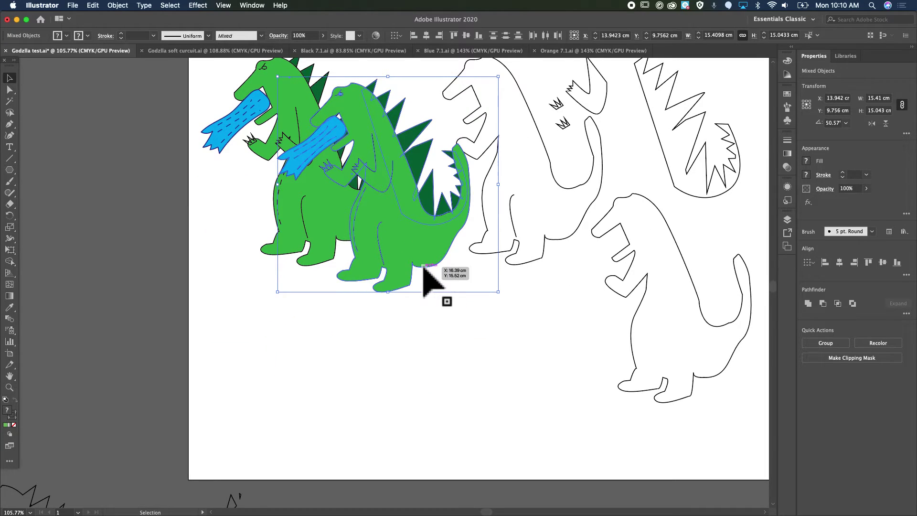
pyautogui.moveTo(423, 268); pyautogui.dragTo(377, 439)
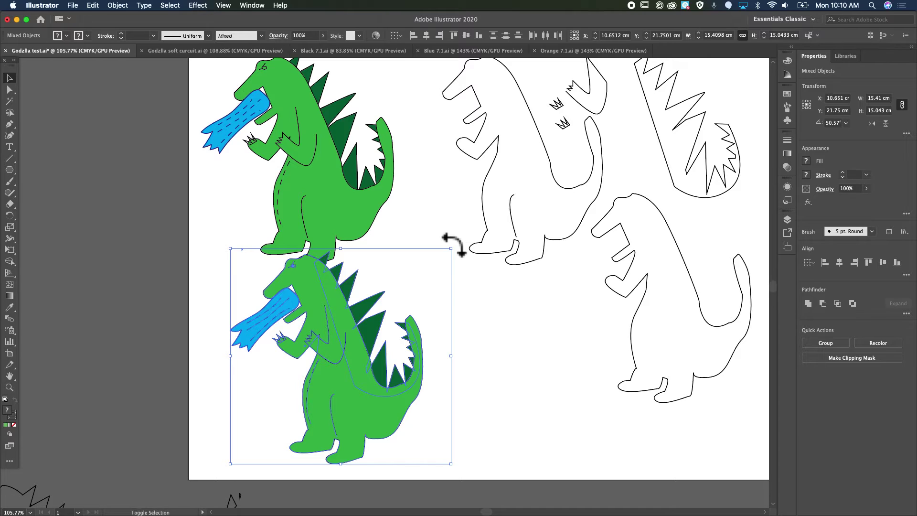
pyautogui.moveTo(451, 249); pyautogui.dragTo(377, 311)
pyautogui.click(454, 368)
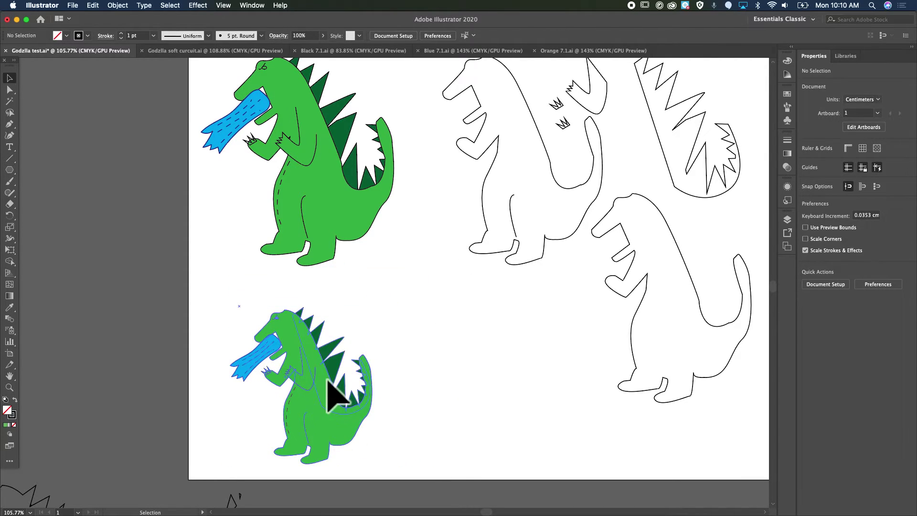
# - Merge the small Godzilla copy's body regions into an unfilled outline with the Shape Builder tool
pyautogui.click(329, 370)
pyautogui.click(10, 262)
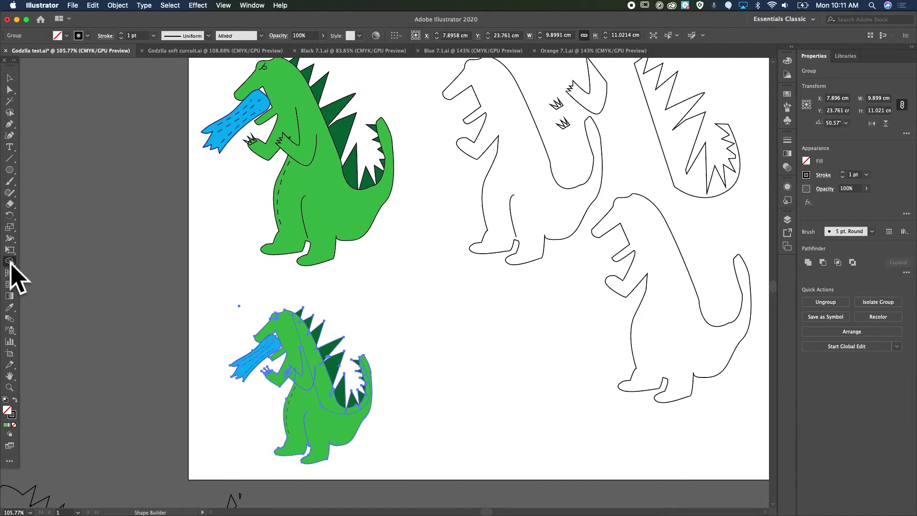
pyautogui.moveTo(306, 432)
pyautogui.mouseDown()
pyautogui.moveTo(304, 367)
pyautogui.moveTo(268, 375)
pyautogui.moveTo(281, 328)
pyautogui.moveTo(307, 337)
pyautogui.moveTo(341, 394)
pyautogui.moveTo(404, 397)
pyautogui.mouseUp()
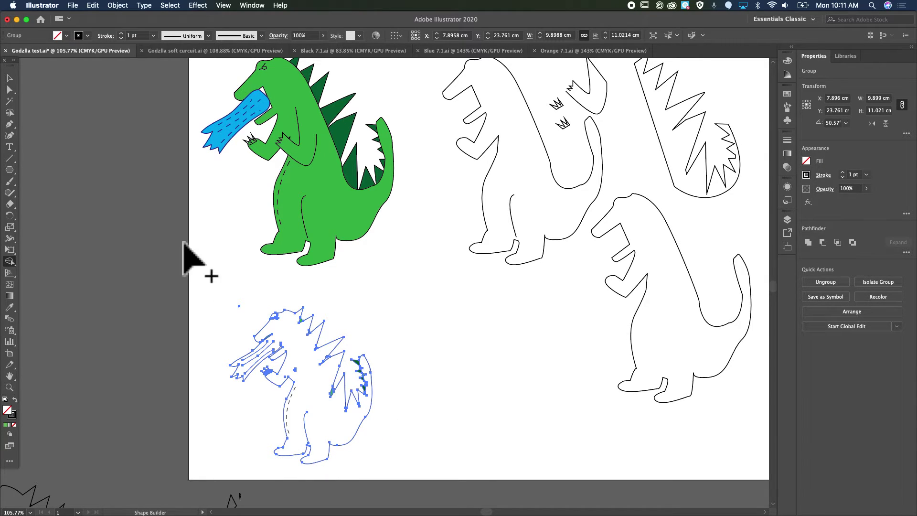
pyautogui.click(9, 78)
pyautogui.click(112, 195)
pyautogui.scroll(-1, 112, 195)
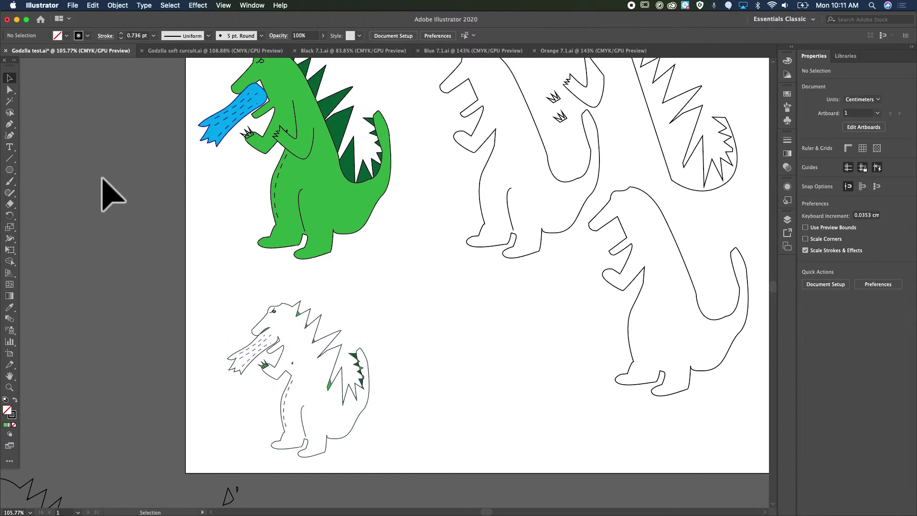
# - Place the image lilypad led.png from the Downloads folder beside the coloured Godzilla's lower body
pyautogui.click(75, 5)
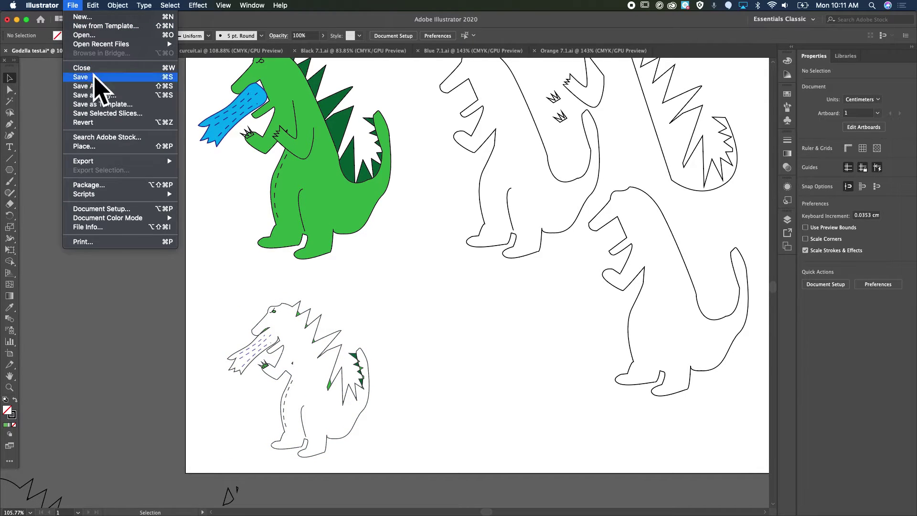
pyautogui.click(99, 147)
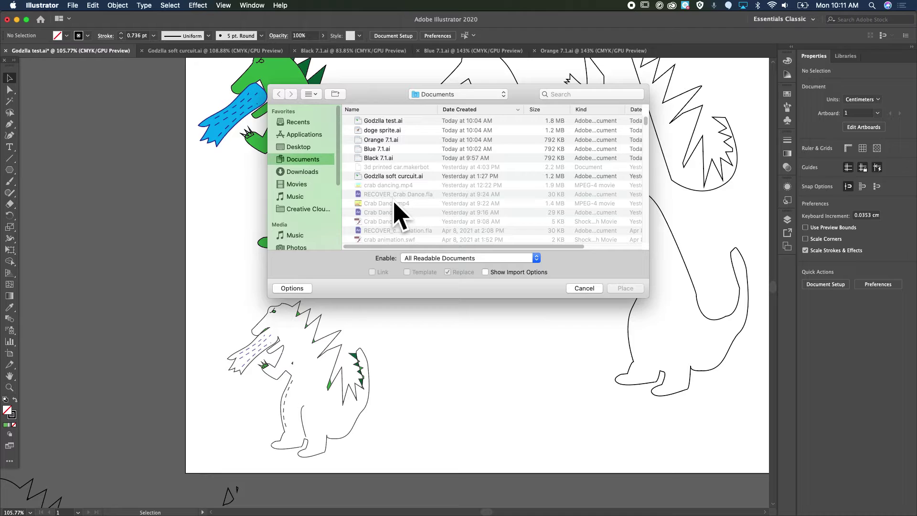
pyautogui.scroll(-5, 389, 178)
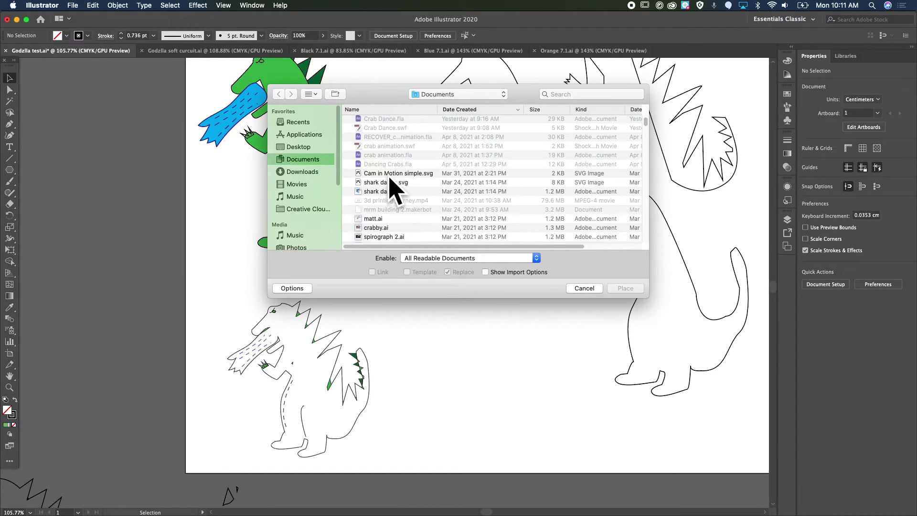
pyautogui.click(311, 172)
pyautogui.scroll(-5, 384, 198)
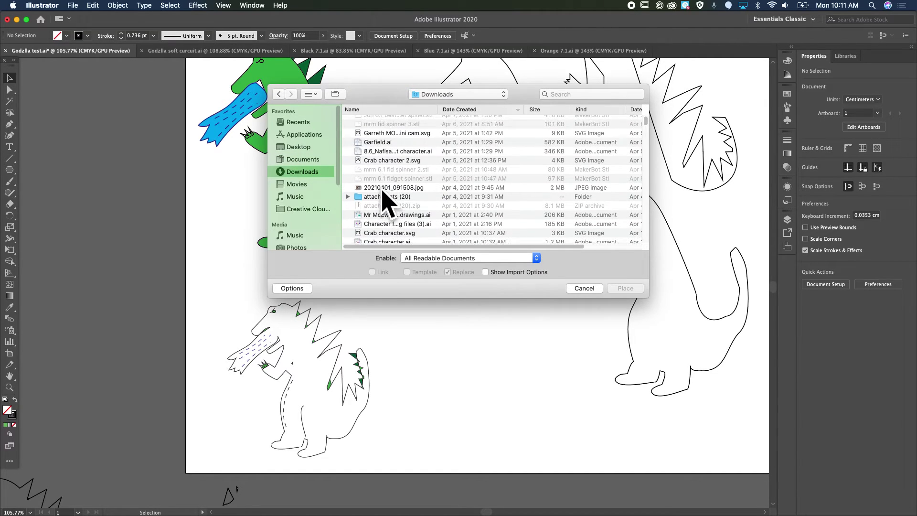
pyautogui.scroll(-10, 384, 201)
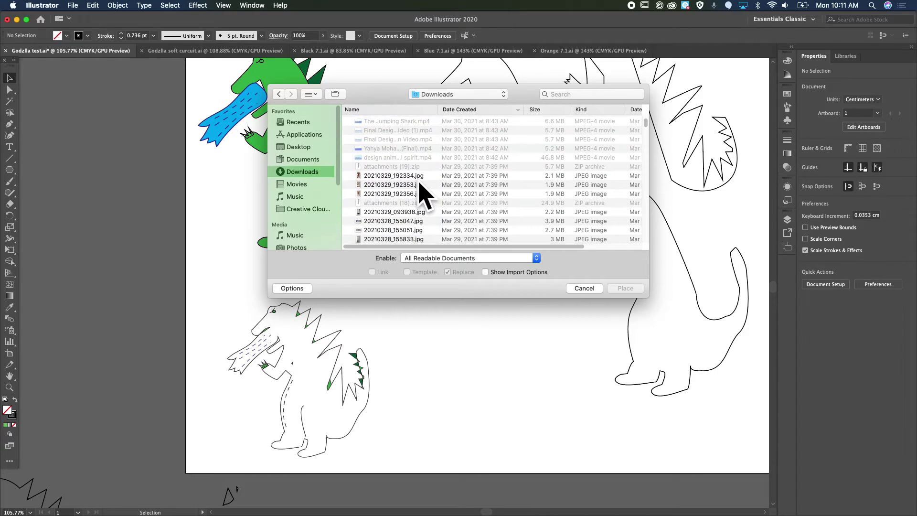
pyautogui.scroll(-10, 422, 193)
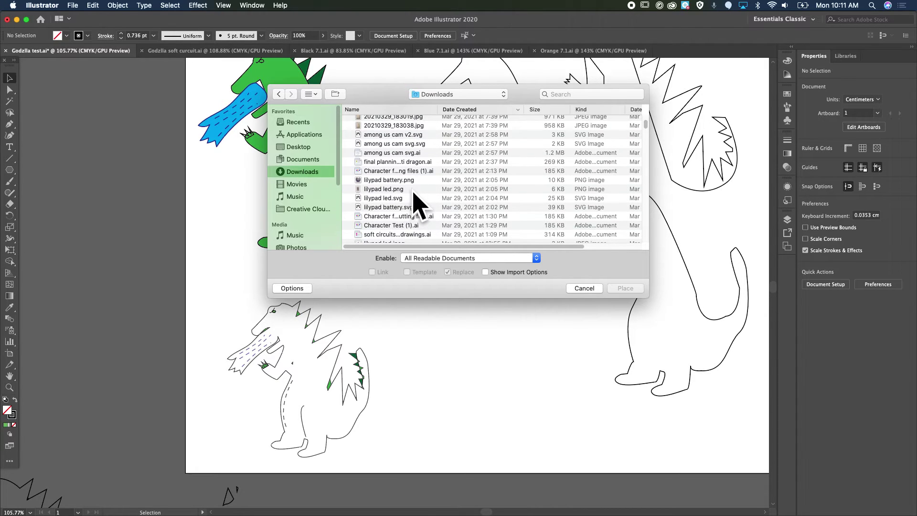
pyautogui.doubleClick(401, 189)
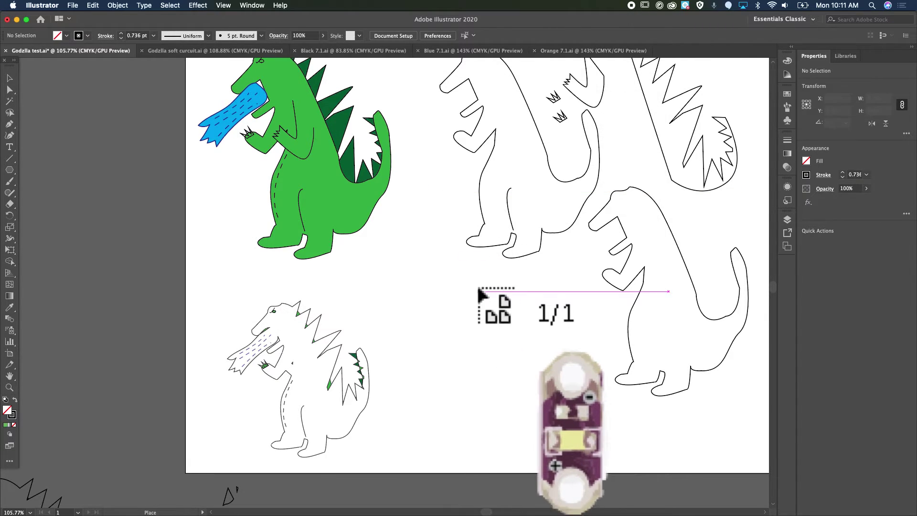
pyautogui.click(371, 218)
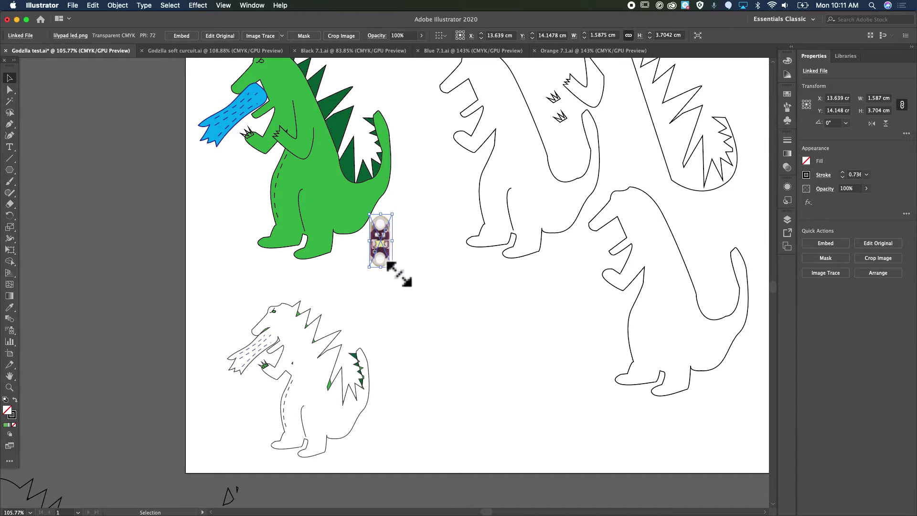
# - Enlarge the lower-left Godzilla outline to about 12.2 by 13.6 cm and fit the LED image on its fire breath at about 0.68 by 1.54 cm
pyautogui.moveTo(392, 267); pyautogui.dragTo(245, 361)
pyautogui.click(318, 335)
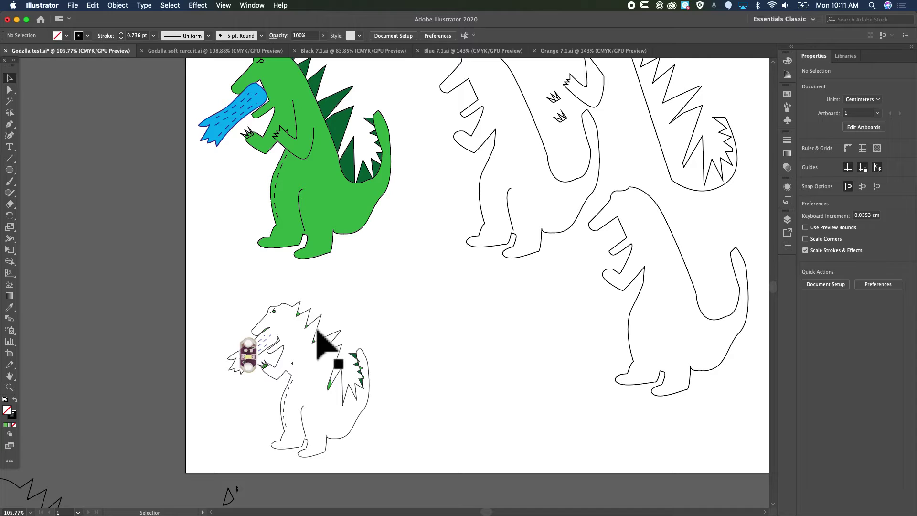
pyautogui.click(318, 332)
pyautogui.moveTo(374, 303); pyautogui.dragTo(402, 262)
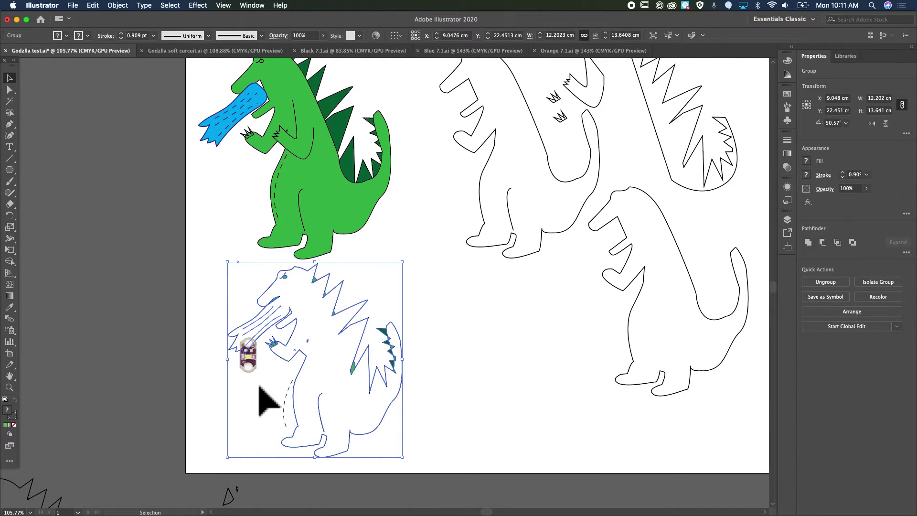
pyautogui.click(251, 370)
pyautogui.moveTo(264, 378); pyautogui.dragTo(254, 330)
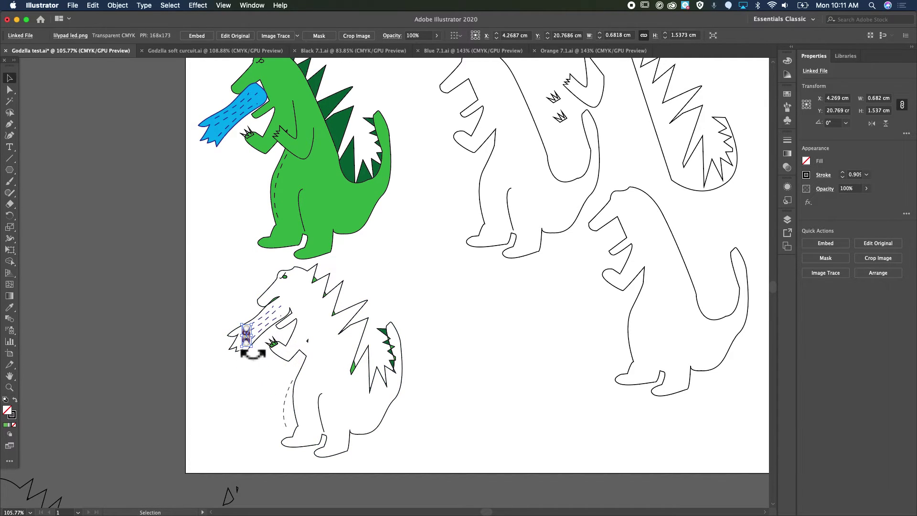
# - Ungroup the lower-left Godzilla outline and delete the dashed stitching lines inside its fire breath
pyautogui.click(268, 320)
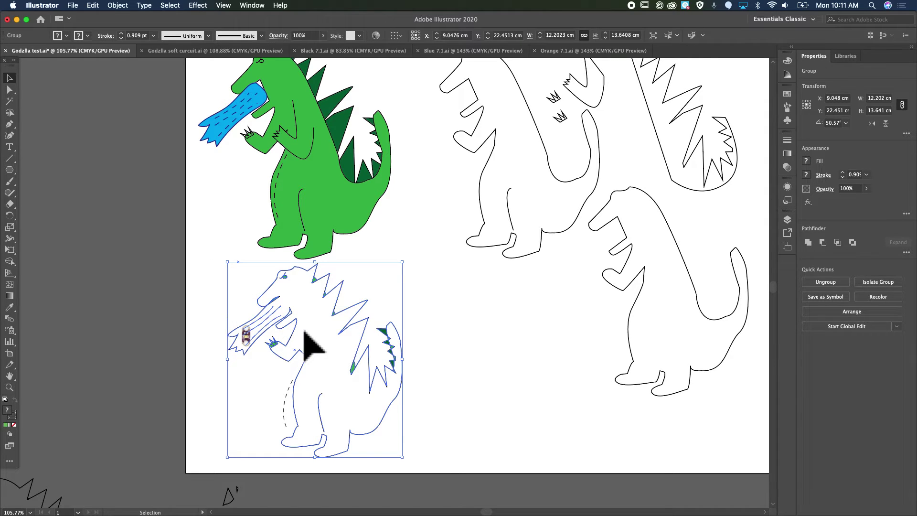
pyautogui.press('super+shift+g')
pyautogui.click(397, 367)
pyautogui.click(268, 319)
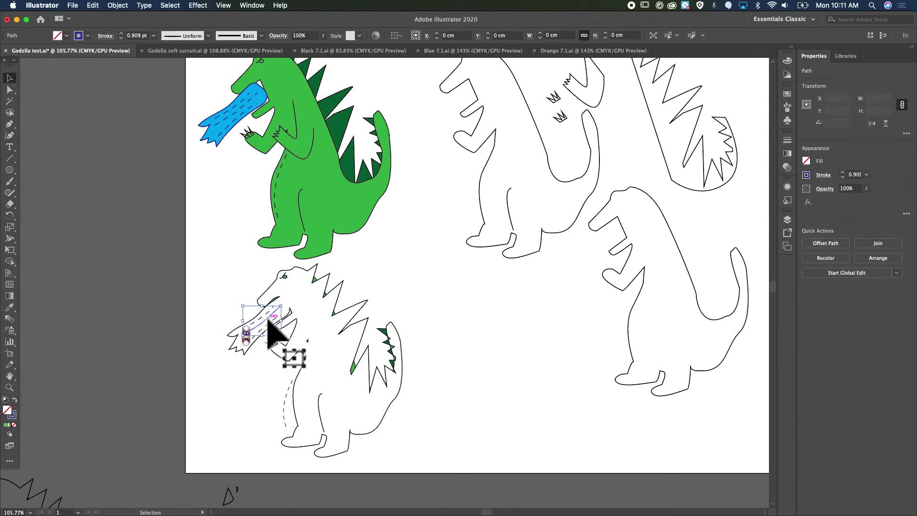
pyautogui.press('Delete')
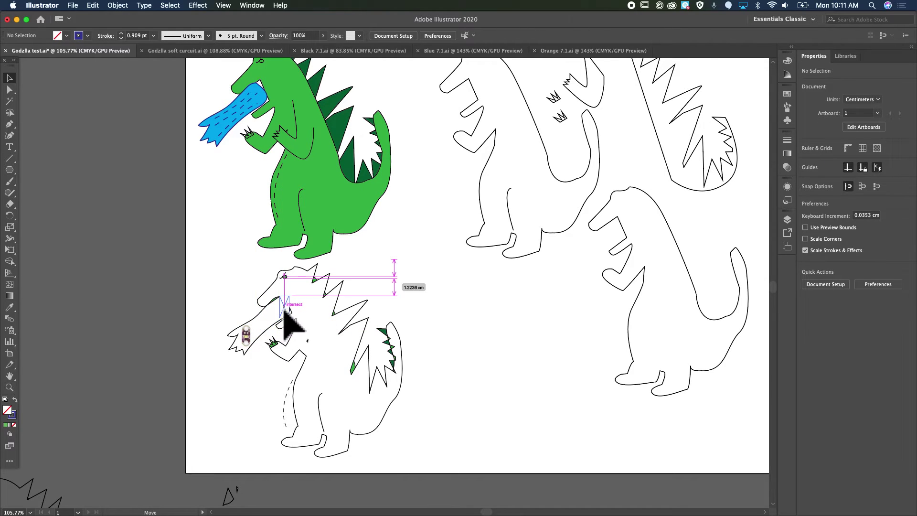
# - Rotate the LED image about 38° across the fire breath and add two copies, one toward the breath's tip and one at the mouth
pyautogui.moveTo(245, 335); pyautogui.dragTo(255, 325)
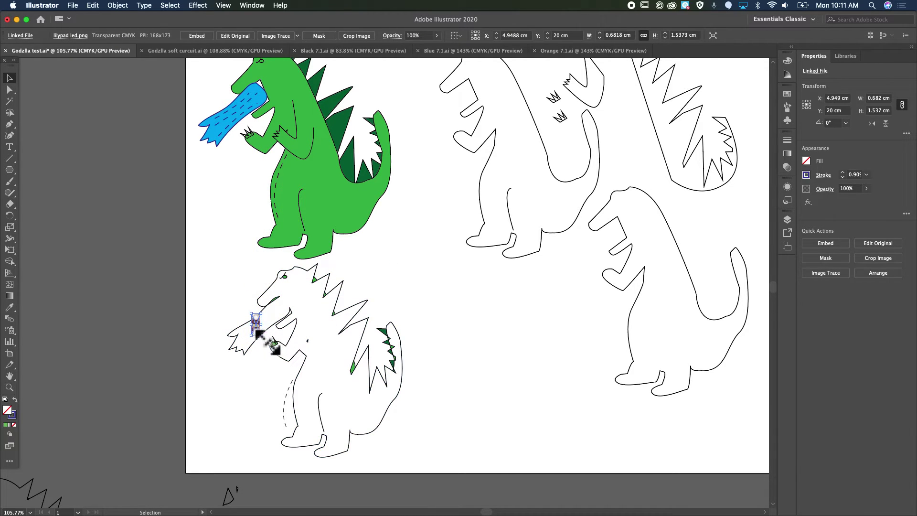
pyautogui.moveTo(271, 330); pyautogui.dragTo(271, 333)
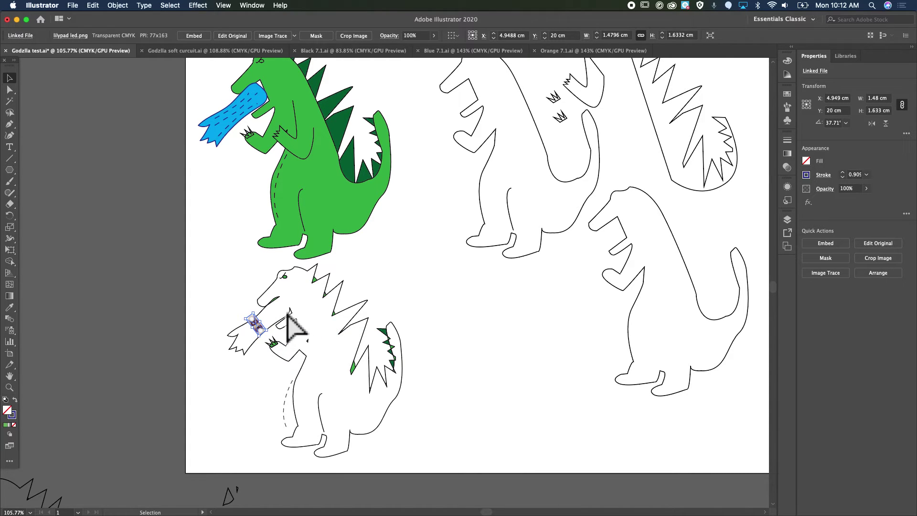
pyautogui.scroll(6, 392, 286)
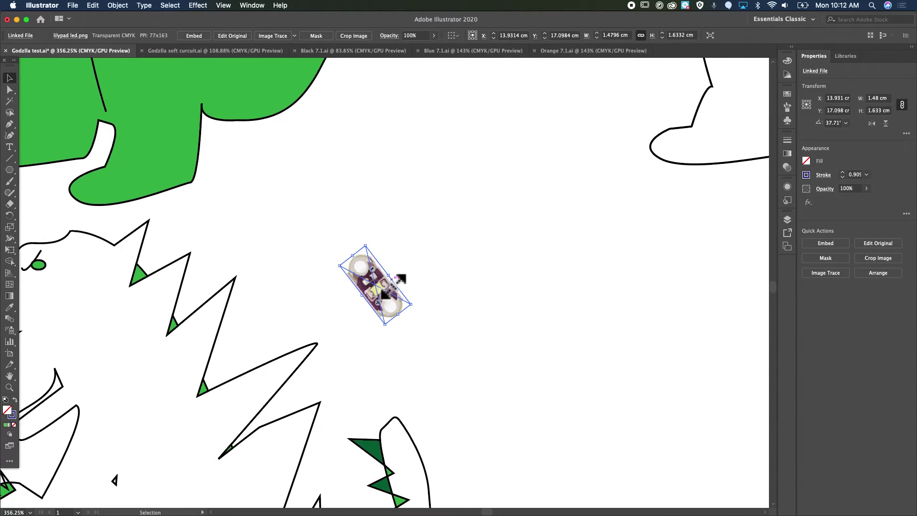
pyautogui.moveTo(597, 205); pyautogui.dragTo(155, 342)
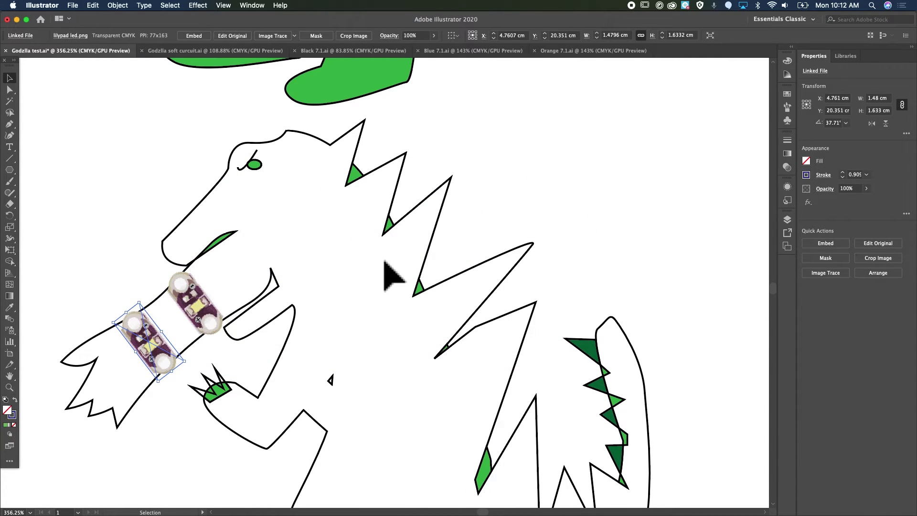
pyautogui.press('super+v')
pyautogui.moveTo(381, 284); pyautogui.dragTo(231, 280)
pyautogui.scroll(15, 299, 329)
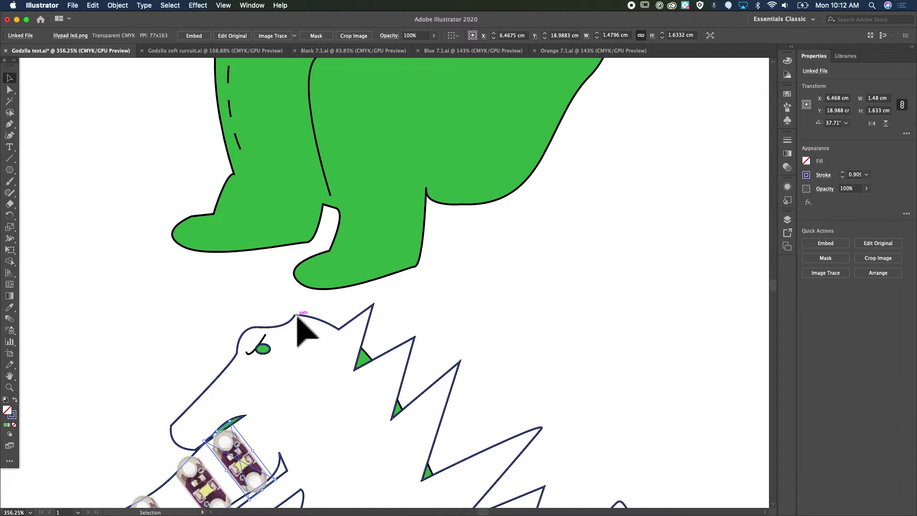
pyautogui.scroll(5, 293, 147)
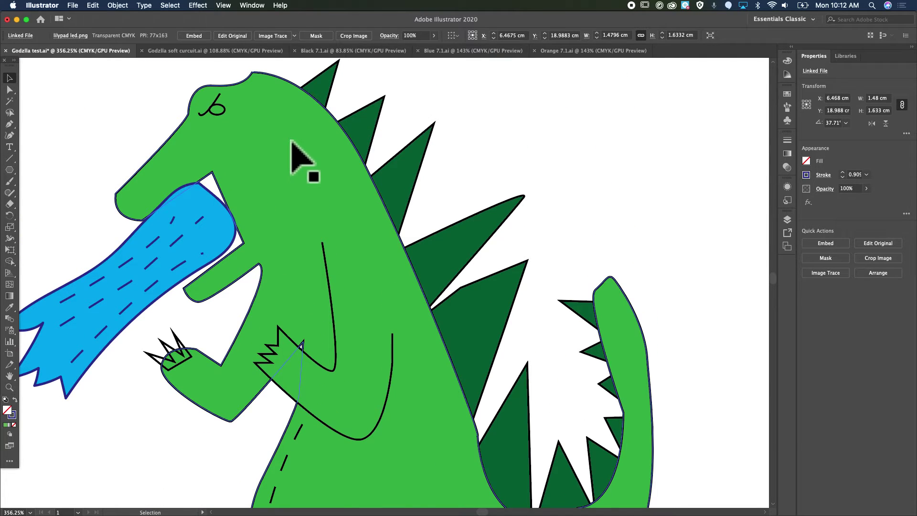
# - Clear the selection and set the Pen tool's stroke colour to grey, using the dashed line style
pyautogui.scroll(-20, 332, 194)
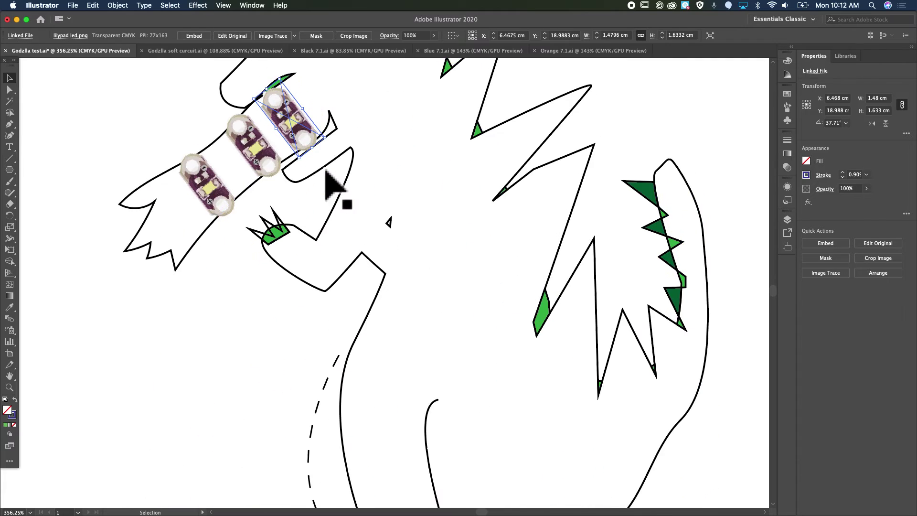
pyautogui.scroll(8, 313, 184)
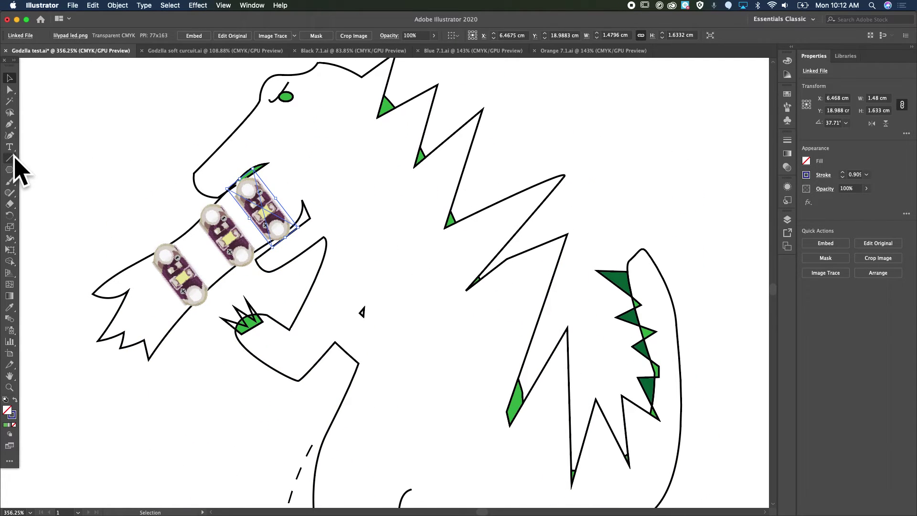
pyautogui.click(9, 124)
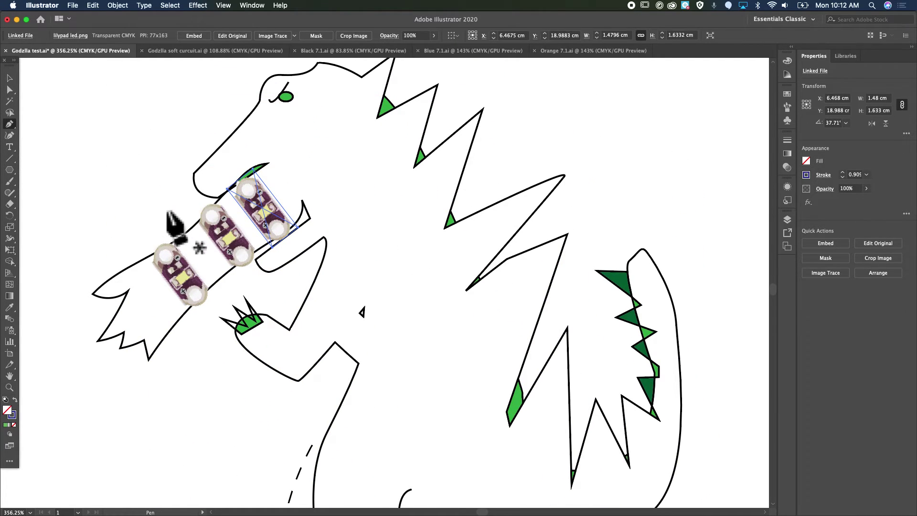
pyautogui.click(10, 78)
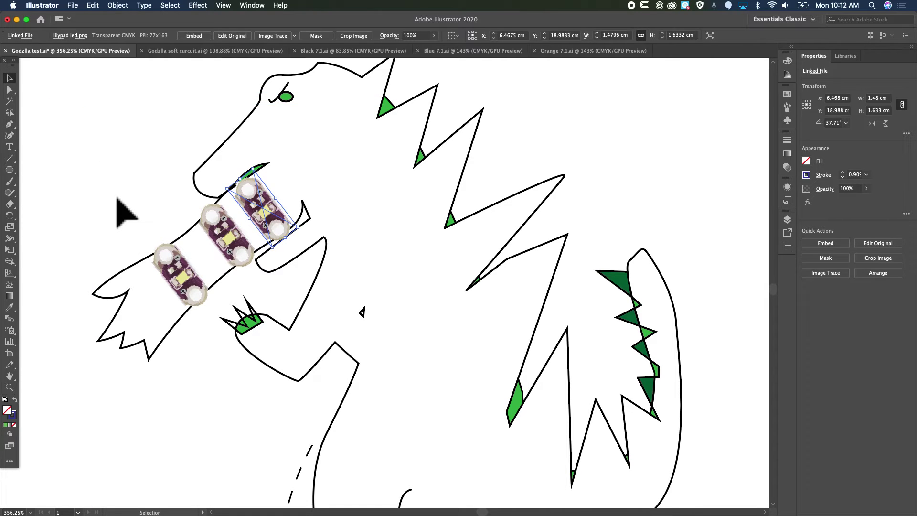
pyautogui.click(115, 197)
pyautogui.click(9, 123)
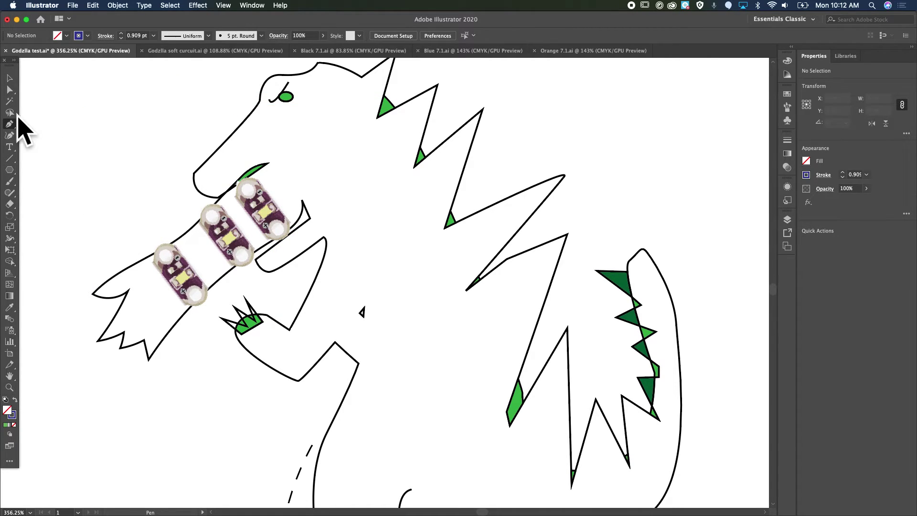
pyautogui.click(87, 36)
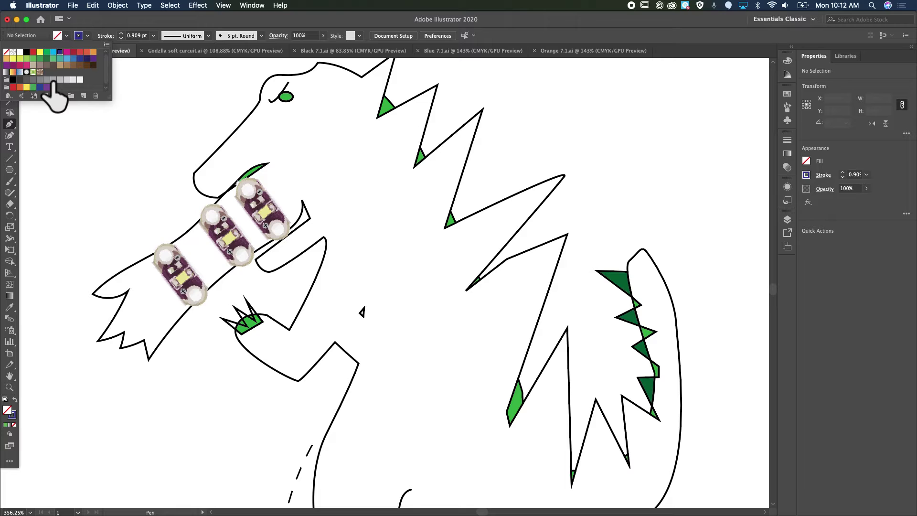
pyautogui.click(103, 37)
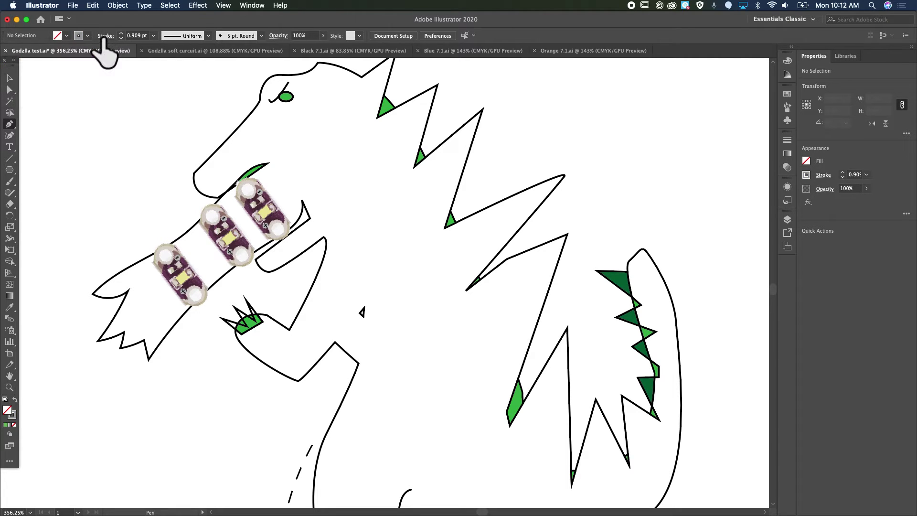
pyautogui.click(105, 36)
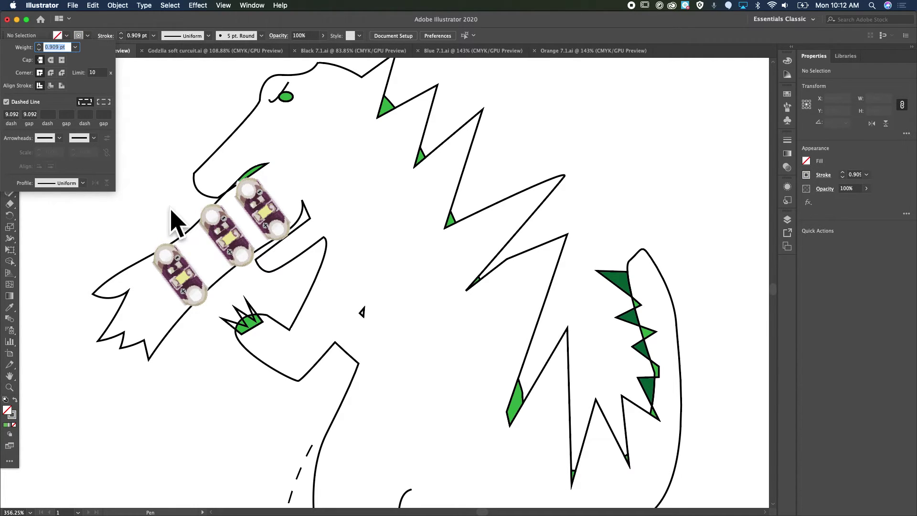
# - Draw a dashed line through the upper terminals of the three LEDs, up into the head and down to the chest
pyautogui.click(171, 273)
pyautogui.click(165, 255)
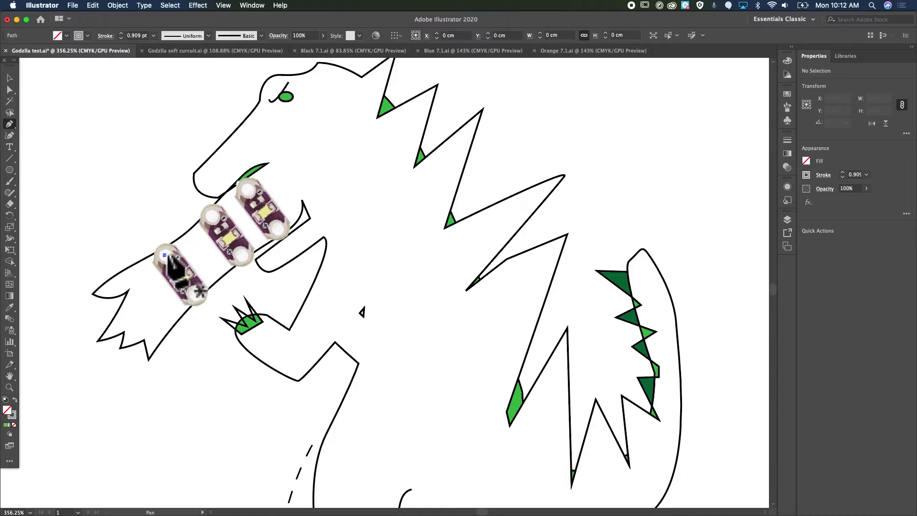
pyautogui.click(303, 145)
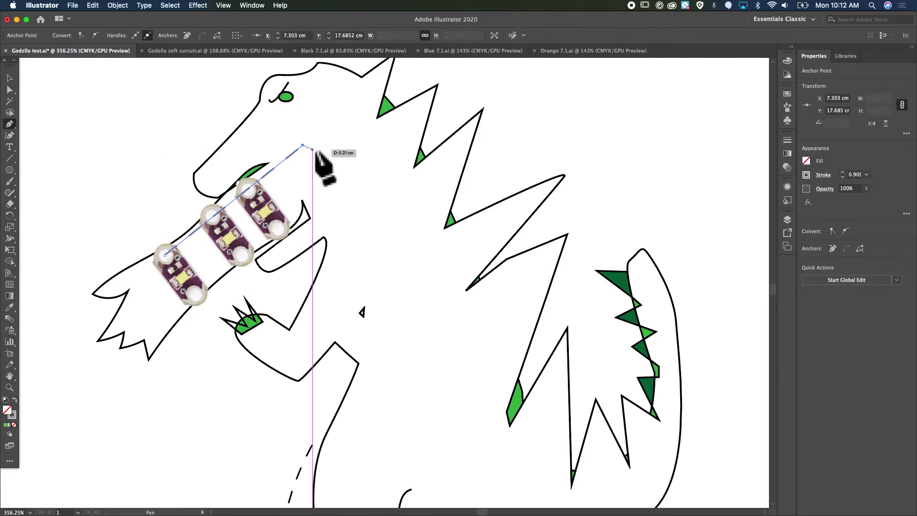
pyautogui.click(389, 210)
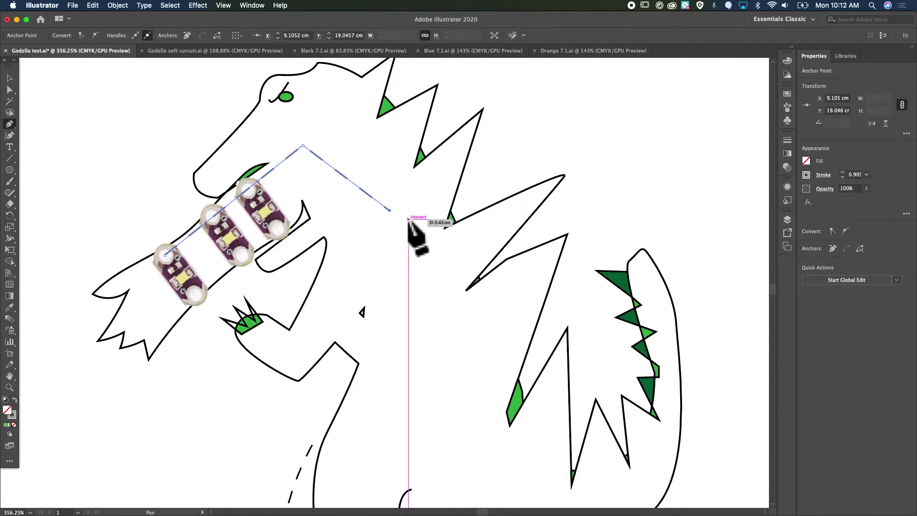
pyautogui.press('Escape')
# - Draw a second dashed line through the LEDs' lower terminals, bending past the mouth and ending in the chest
pyautogui.click(193, 297)
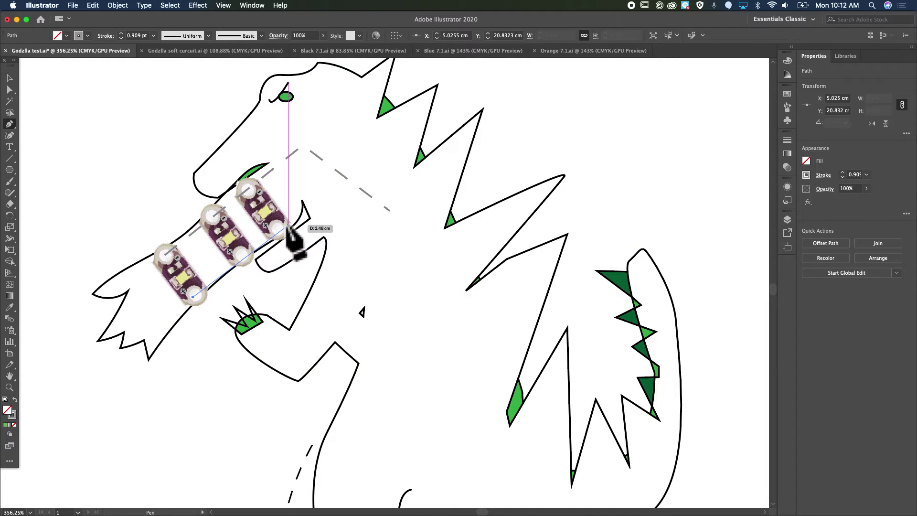
pyautogui.click(282, 228)
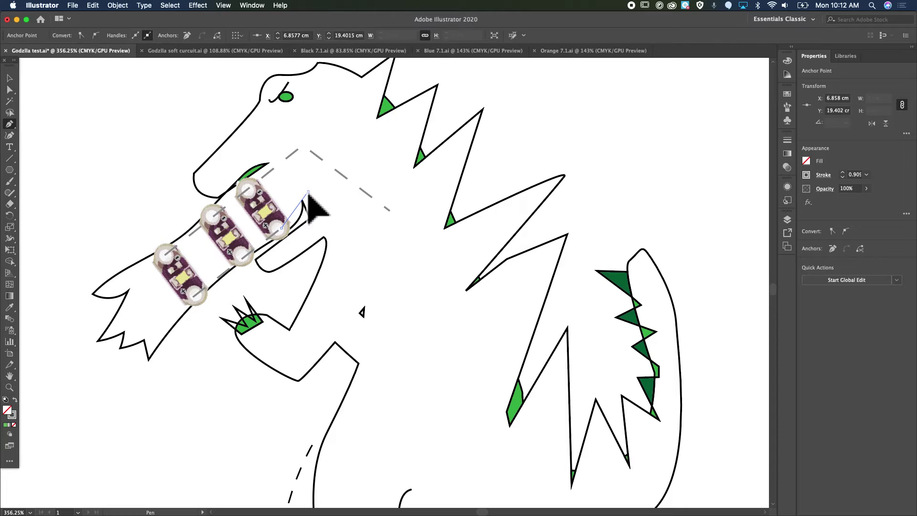
pyautogui.click(386, 266)
# - Place the image lilypad battery.png from the Downloads folder on the back of the outlined Godzilla
pyautogui.click(72, 5)
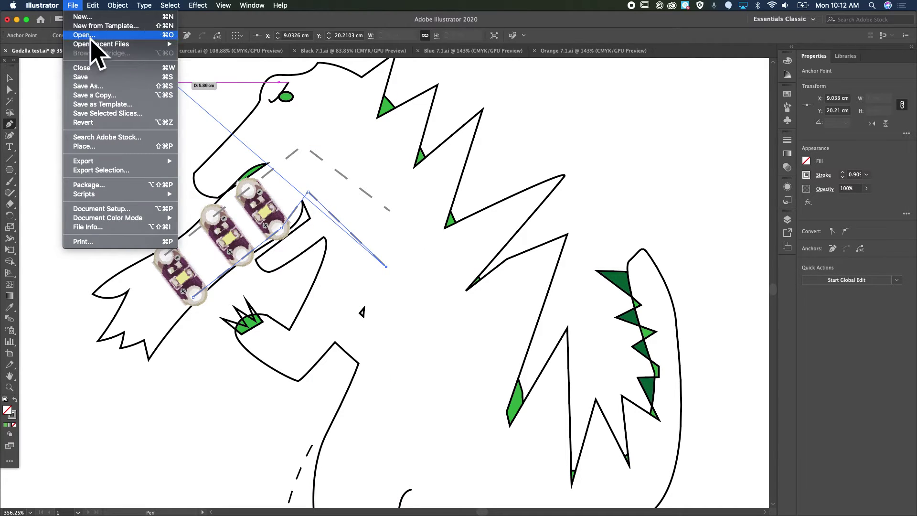
pyautogui.click(99, 146)
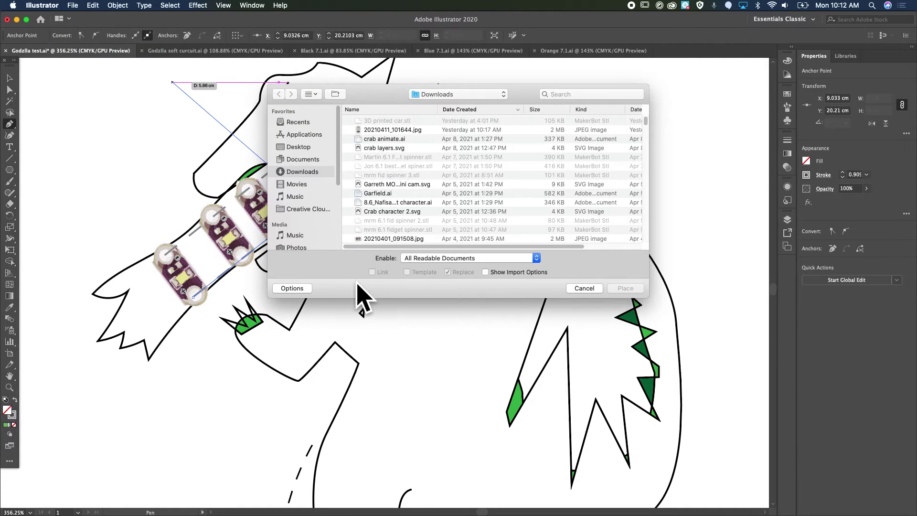
pyautogui.scroll(-15, 427, 207)
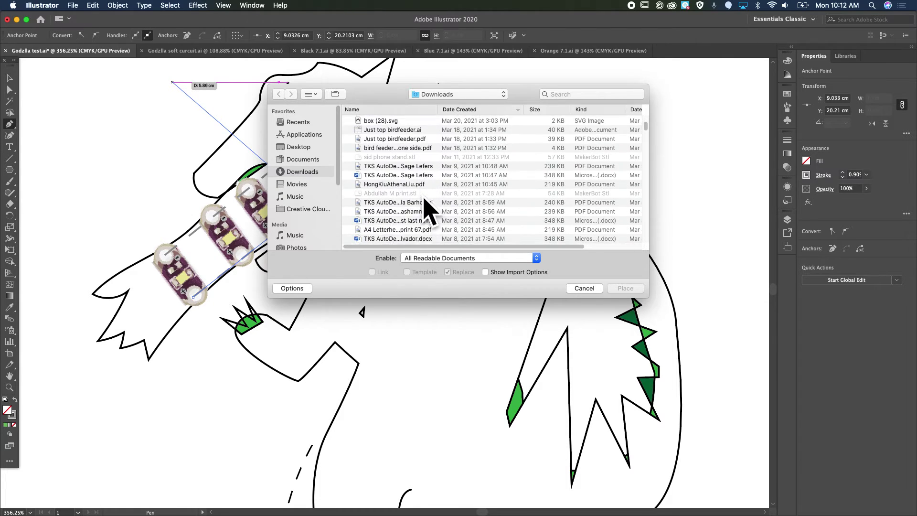
pyautogui.scroll(-15, 424, 199)
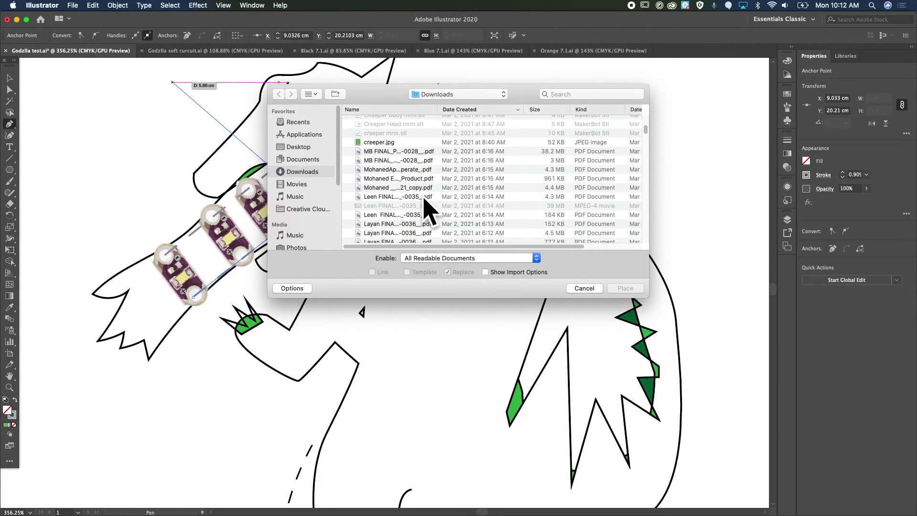
pyautogui.scroll(15, 424, 200)
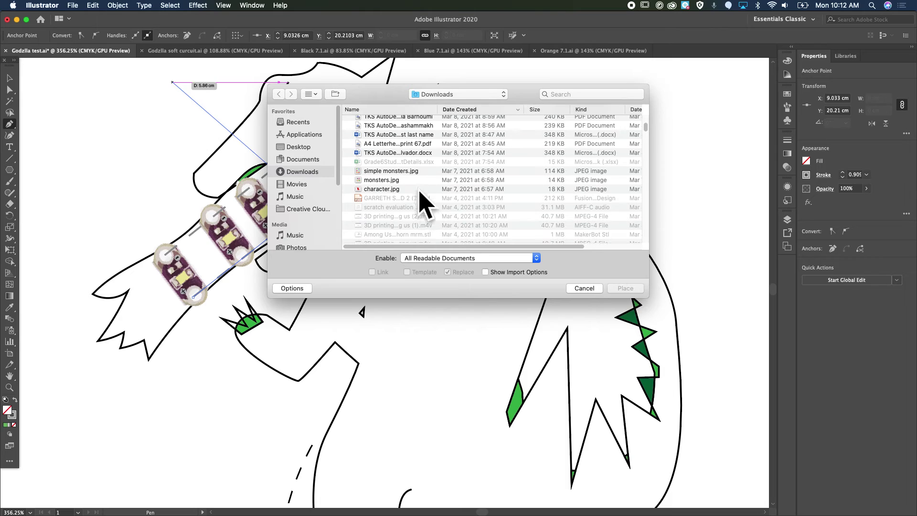
pyautogui.scroll(15, 420, 170)
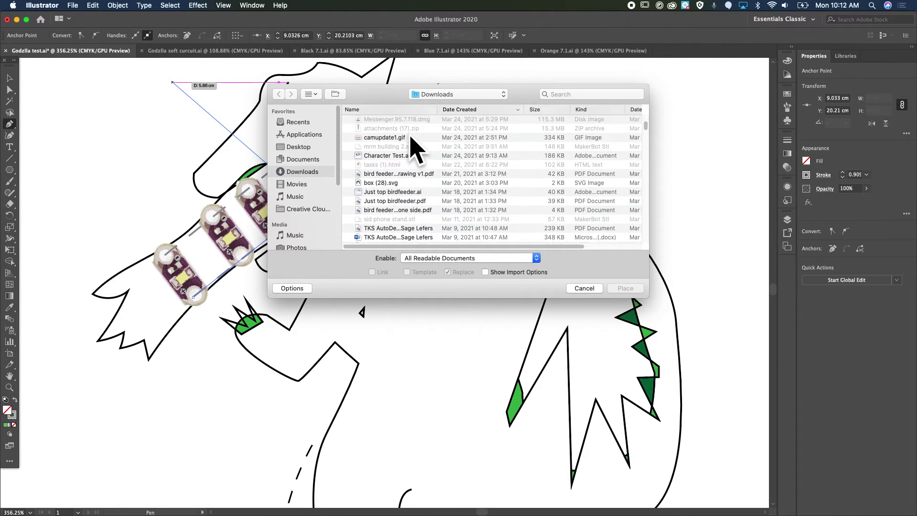
pyautogui.scroll(1, 414, 157)
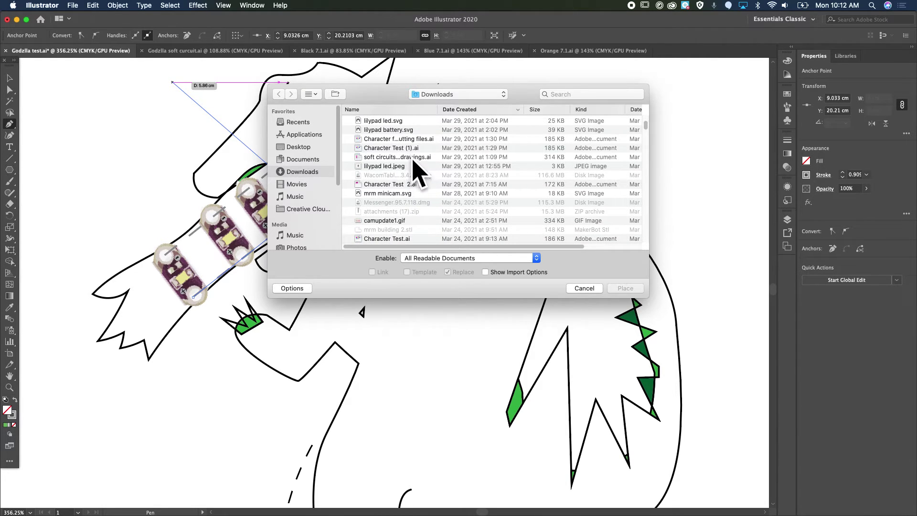
pyautogui.click(412, 160)
pyautogui.scroll(3, 412, 160)
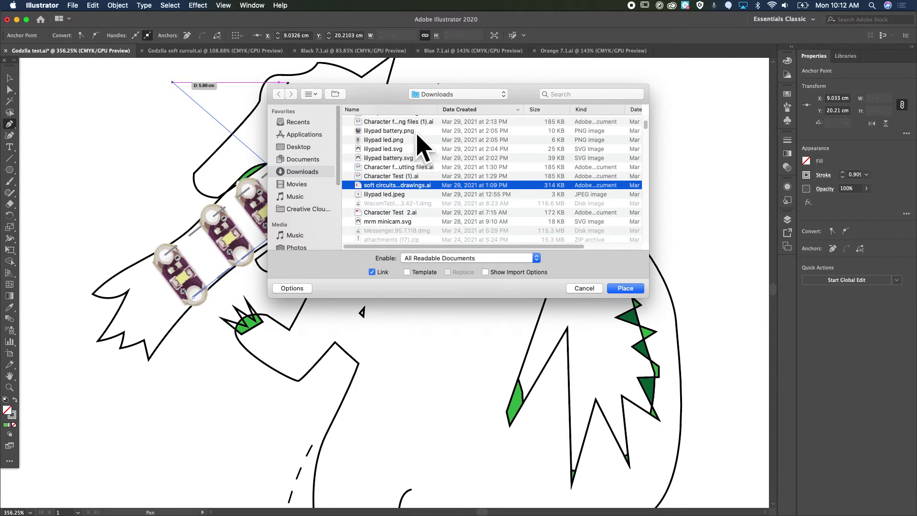
pyautogui.doubleClick(418, 134)
pyautogui.click(422, 208)
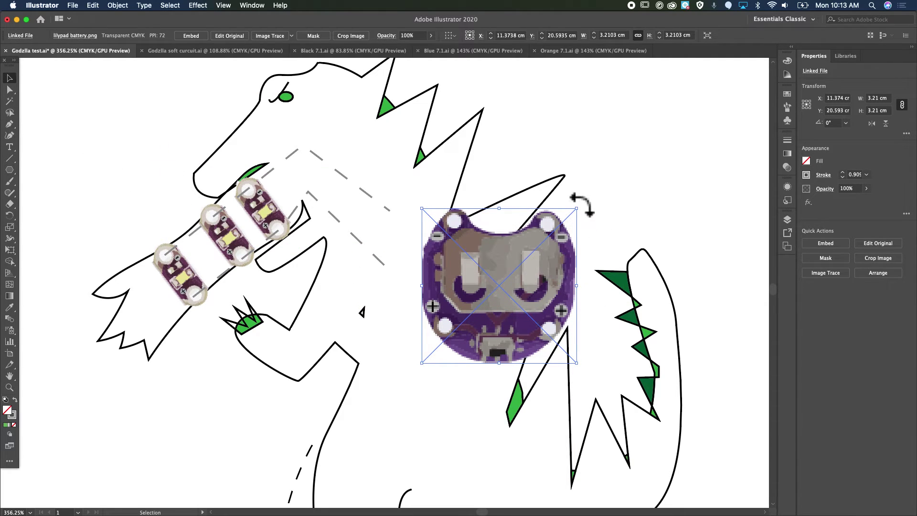
# - Rotate the battery holder image to about 318.6° and move it into the chest near the ends of the dashed lines
pyautogui.moveTo(580, 205); pyautogui.dragTo(653, 277)
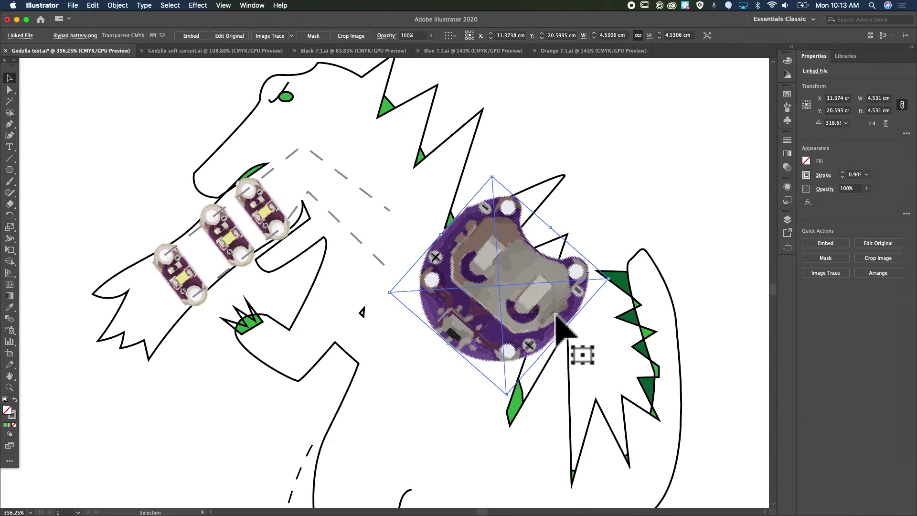
pyautogui.moveTo(575, 372); pyautogui.dragTo(475, 368)
# - Extend the free ends of the two dashed lines to the battery holder, the upper line to minus and the lower to plus
pyautogui.click(389, 209)
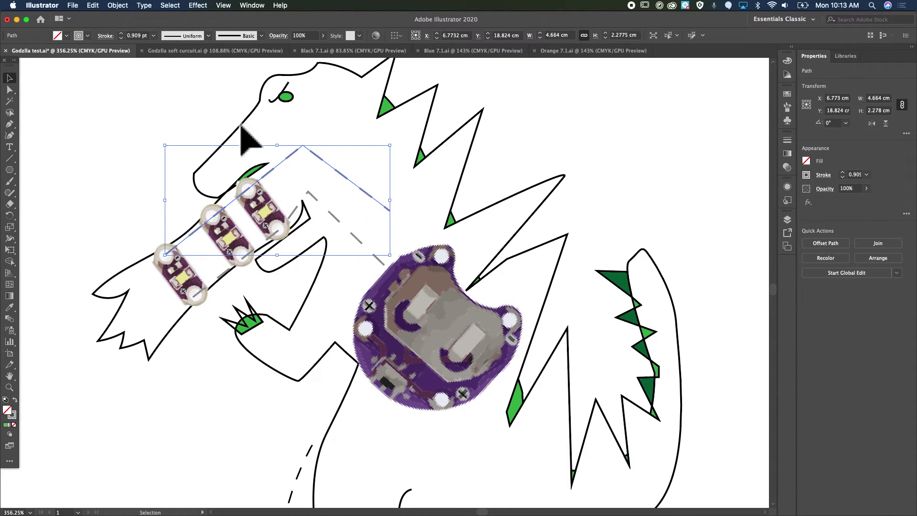
pyautogui.click(9, 90)
pyautogui.click(362, 181)
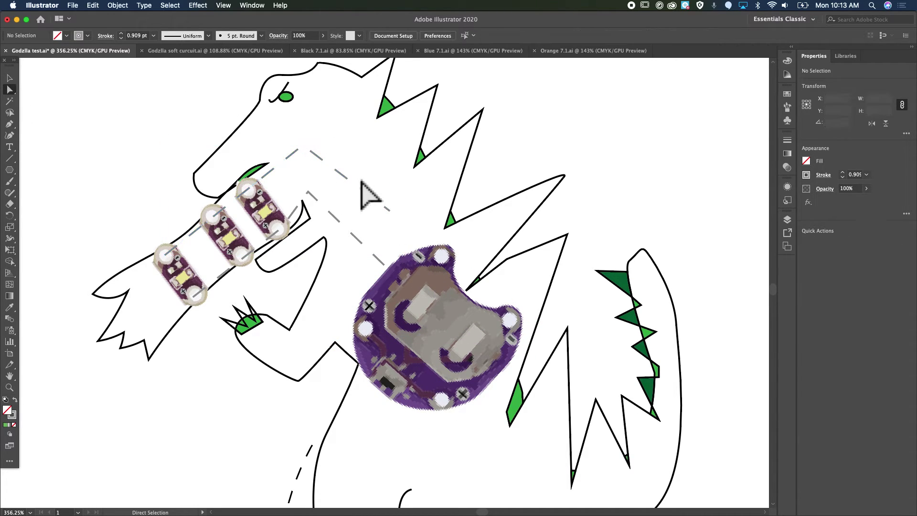
pyautogui.click(387, 209)
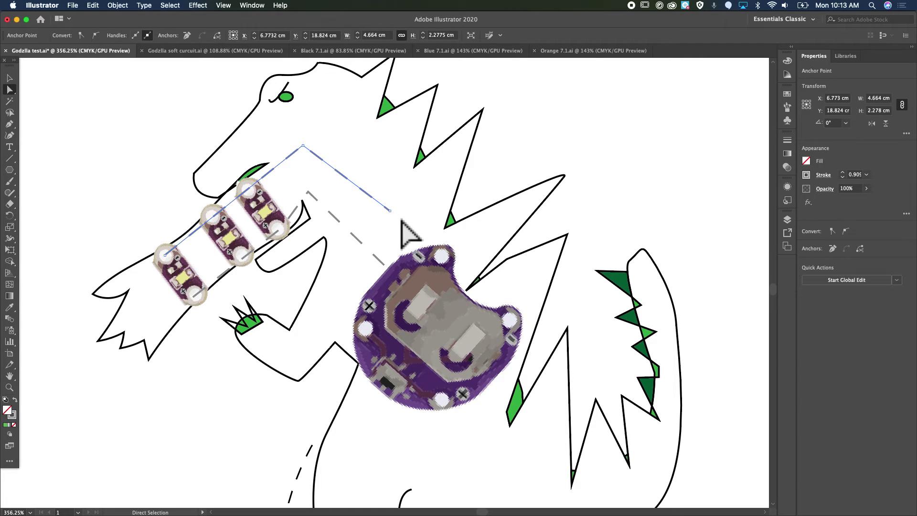
pyautogui.moveTo(388, 210); pyautogui.dragTo(353, 294)
pyautogui.click(384, 268)
pyautogui.click(356, 297)
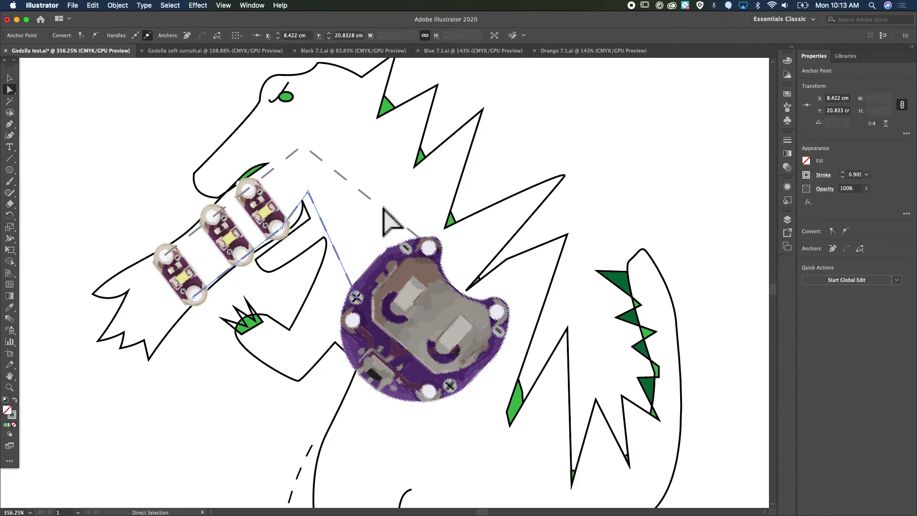
# - Set the stroke weight of both dashed connection lines to 4 pt
pyautogui.click(384, 209)
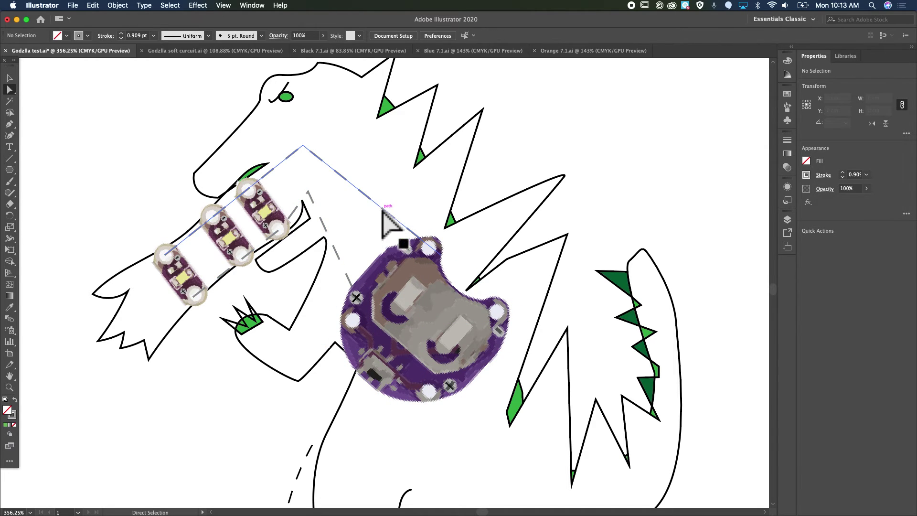
pyautogui.click(383, 209)
pyautogui.click(330, 239)
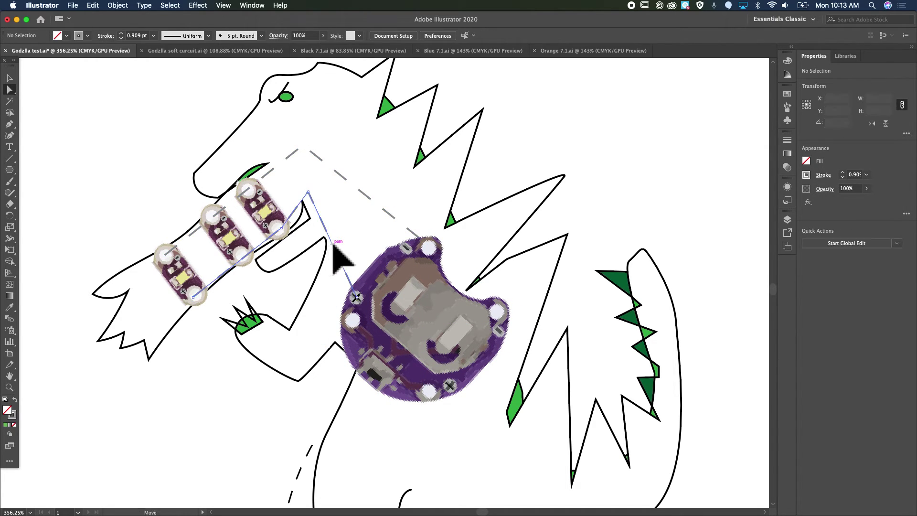
pyautogui.click(367, 197)
pyautogui.click(313, 217)
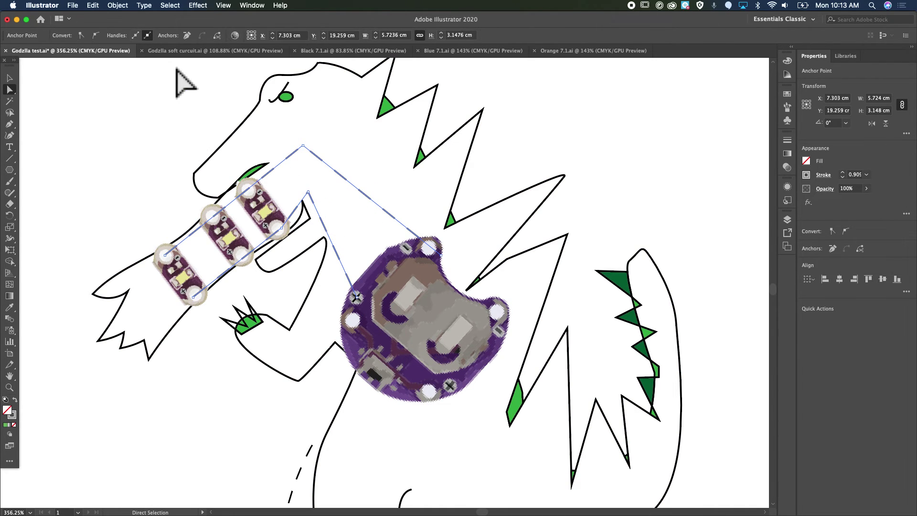
pyautogui.click(10, 78)
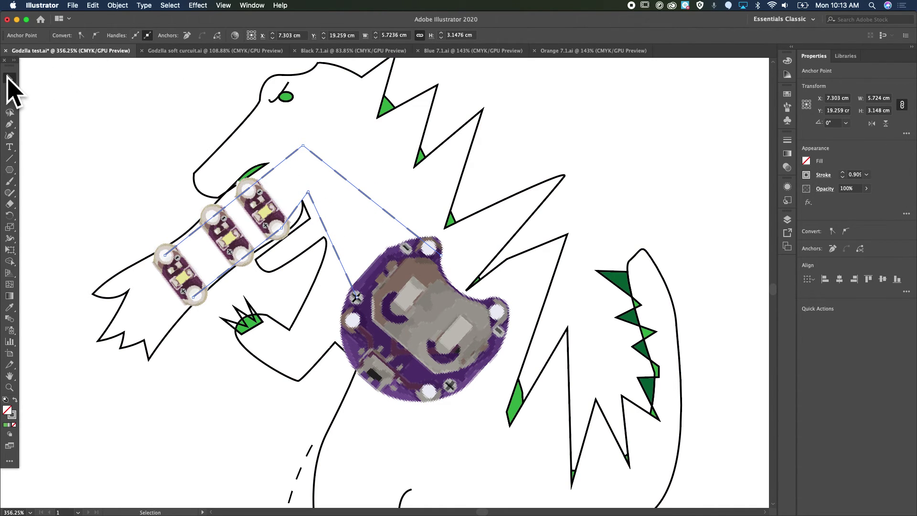
pyautogui.click(329, 168)
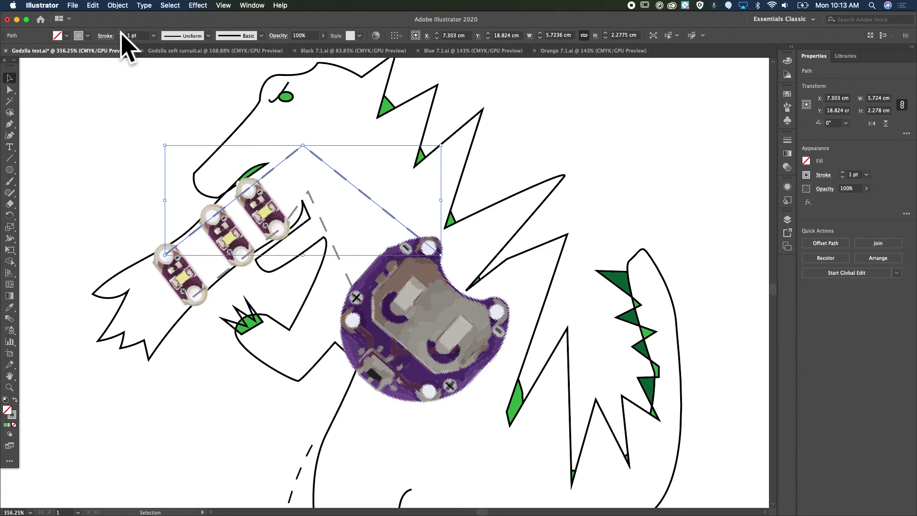
pyautogui.click(310, 201)
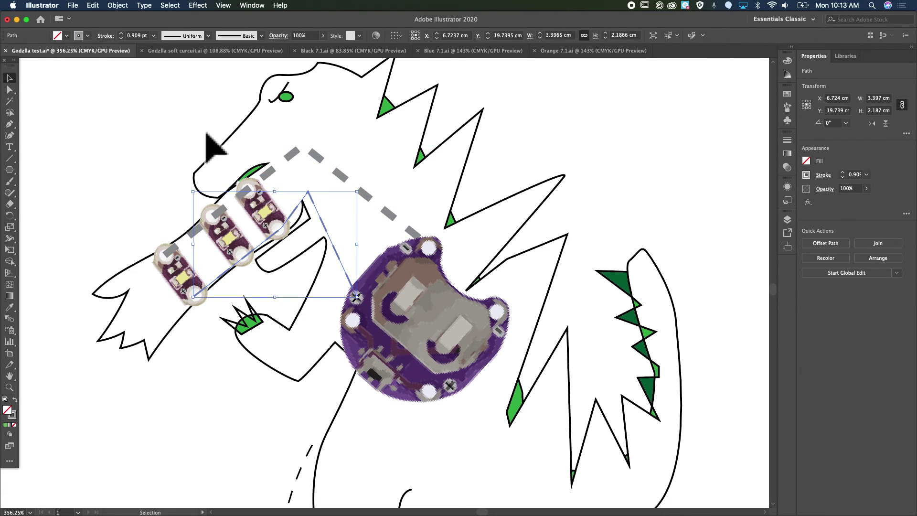
pyautogui.click(122, 34)
pyautogui.click(133, 99)
# - Review the whole artboard and compare it with the Task B4: Final Design slide in Google Slides
pyautogui.scroll(-8, 230, 163)
pyautogui.scroll(4, 230, 164)
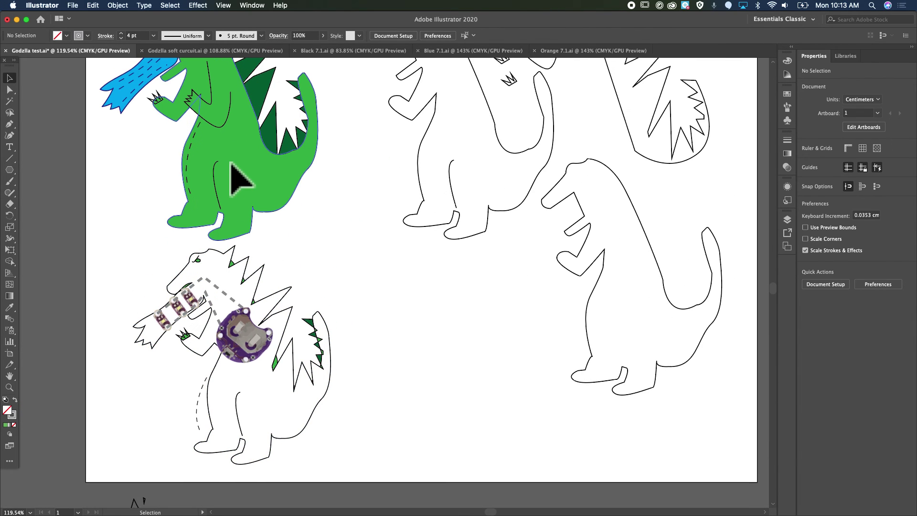
pyautogui.scroll(3, 241, 179)
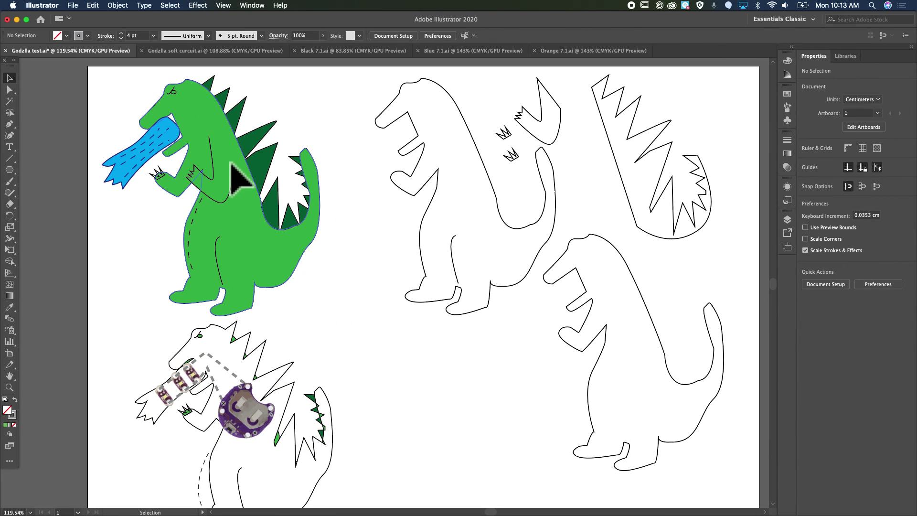
pyautogui.scroll(1, 246, 163)
pyautogui.hotkey('ctrl', 'Right')
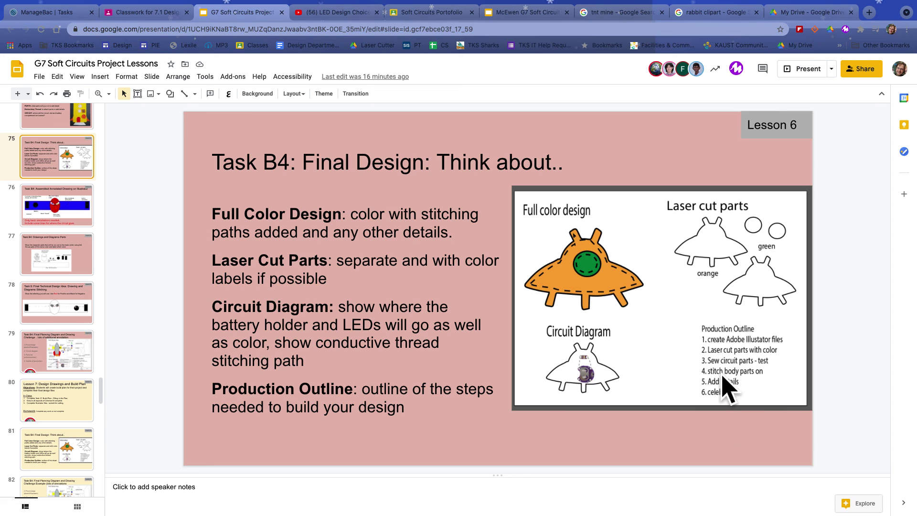
pyautogui.press('super+Tab')
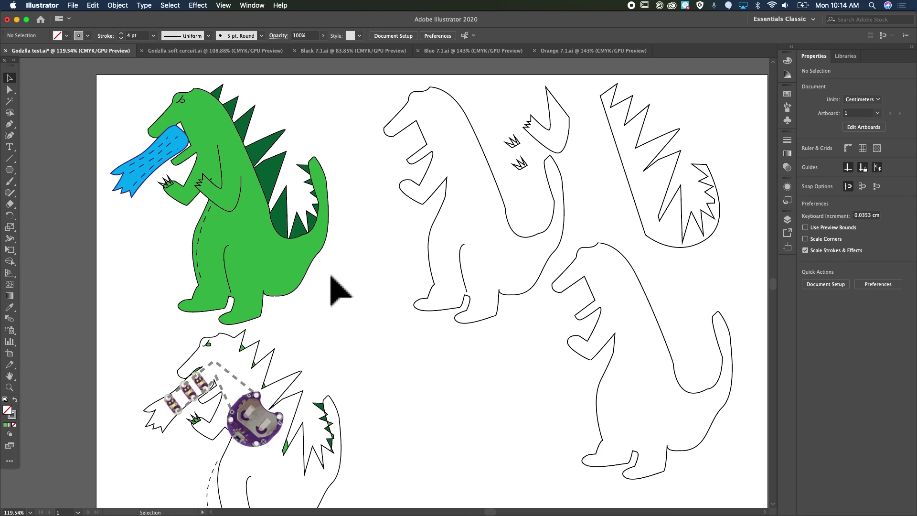
# - Delete the leftover dashed stitching line beside the belly of the circuit-diagram Godzilla
pyautogui.scroll(-3, 332, 279)
pyautogui.click(233, 423)
pyautogui.press('Delete')
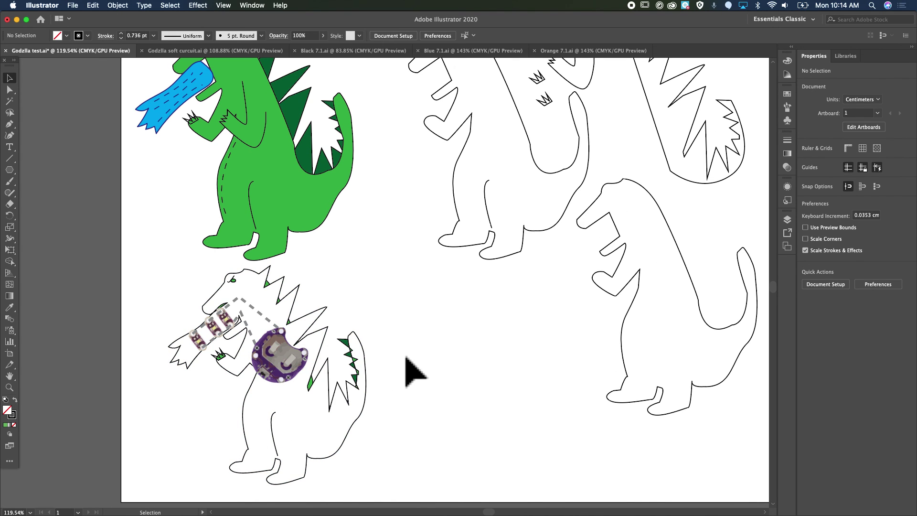
# - Recheck the required drawing parts on the Google Slides lesson and return to the Godzilla drawing in Illustrator
pyautogui.hotkey('ctrl', 'Right')
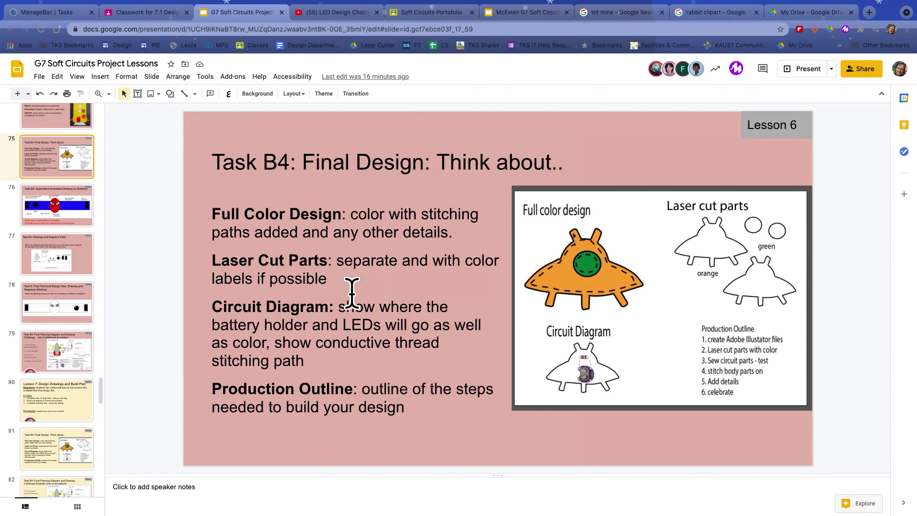
pyautogui.hotkey('ctrl', 'Left')
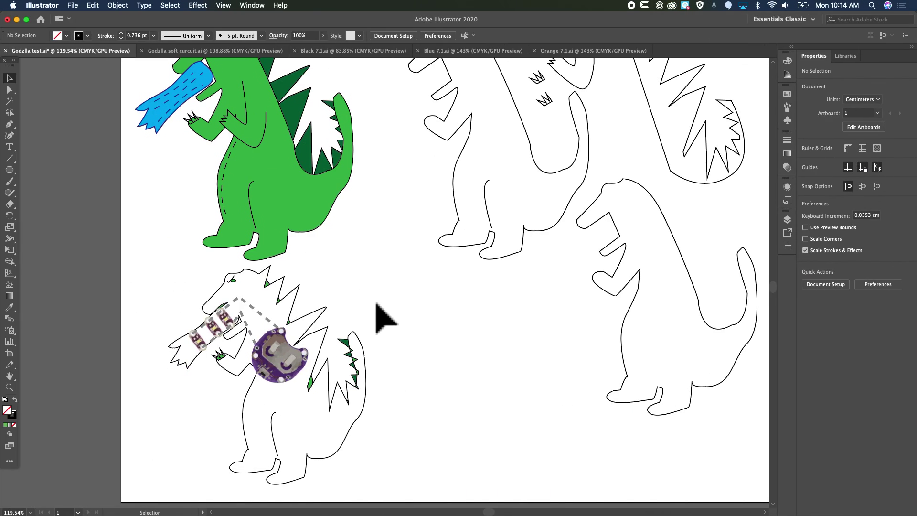